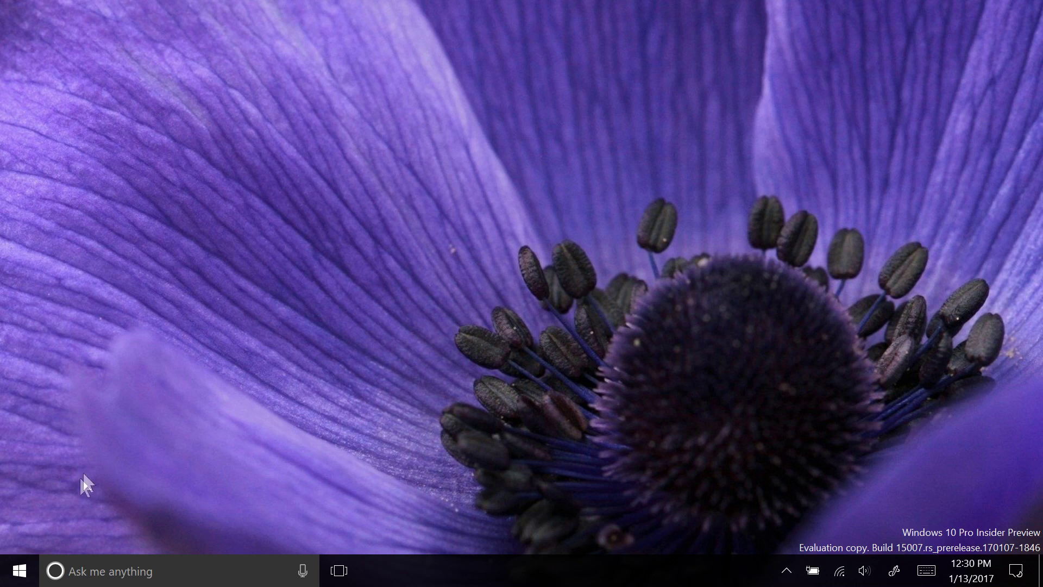
Run winver to check the Windows version and build details, and close the About Windows window
key("super")
type("winv")
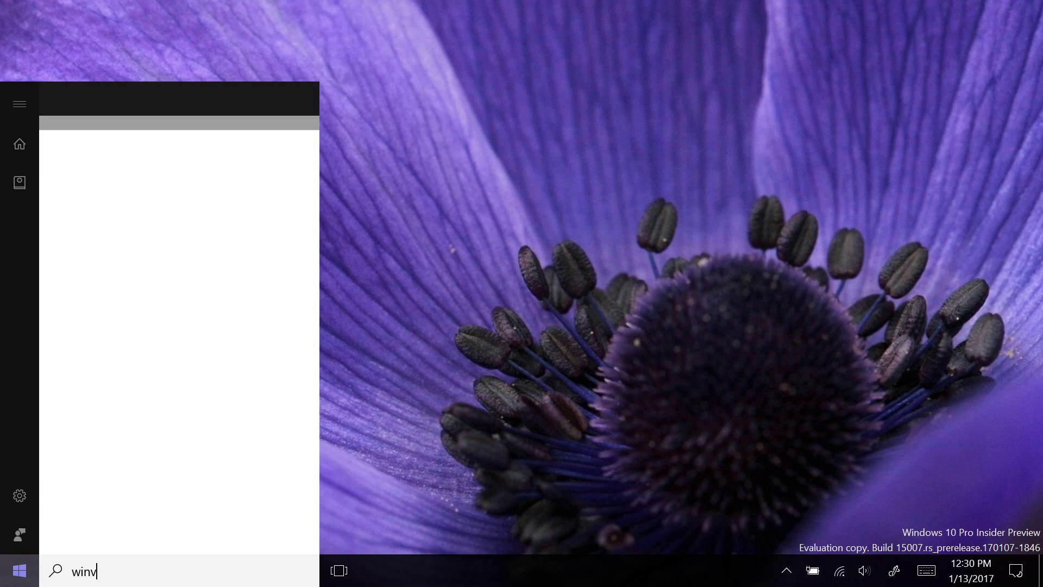
type("er")
key("Return")
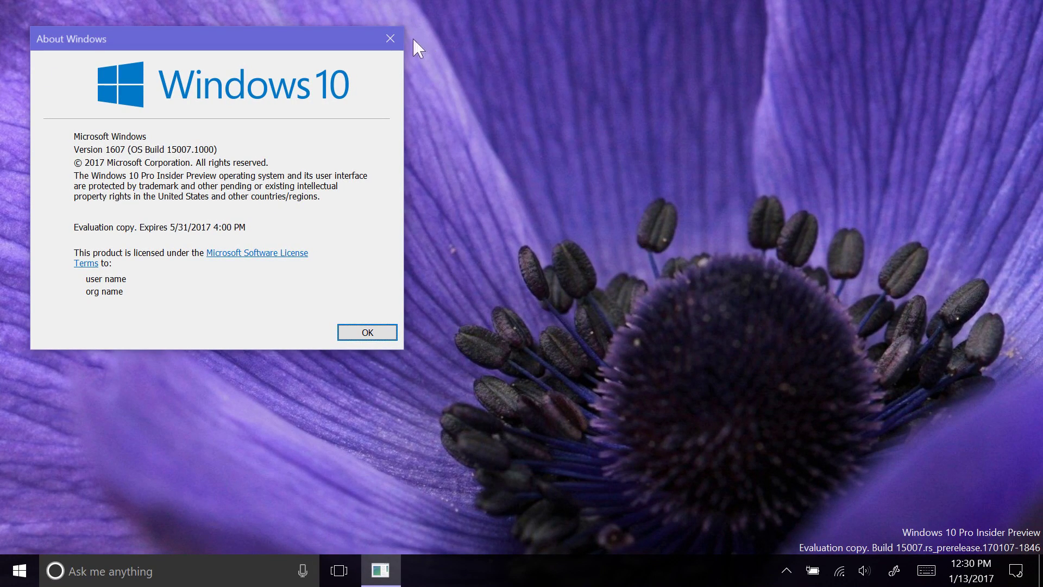
left_click(390, 38)
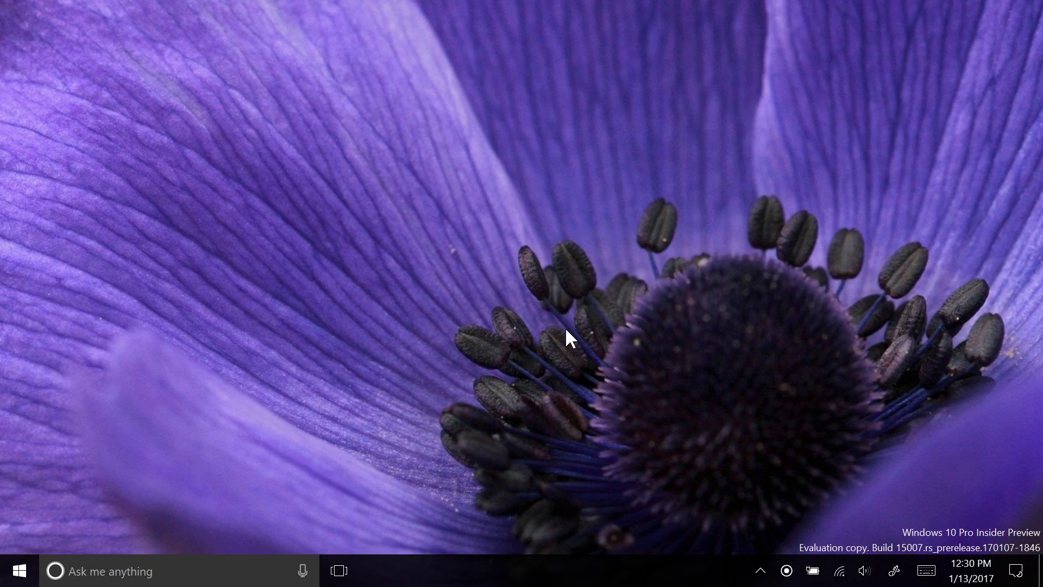
Check the Windows Update page under Update & security in Settings, and close Settings
left_click(19, 570)
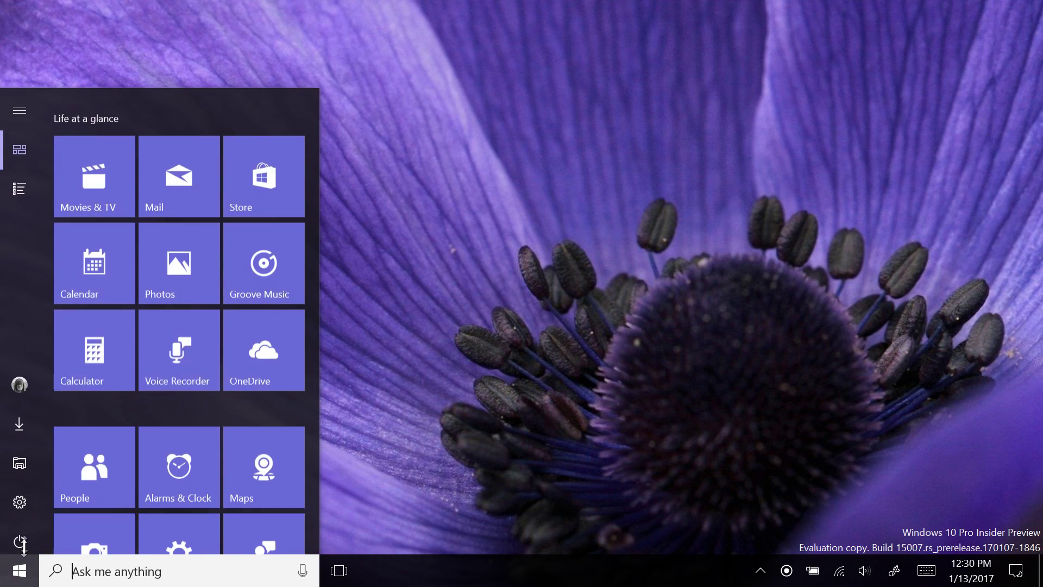
left_click(22, 493)
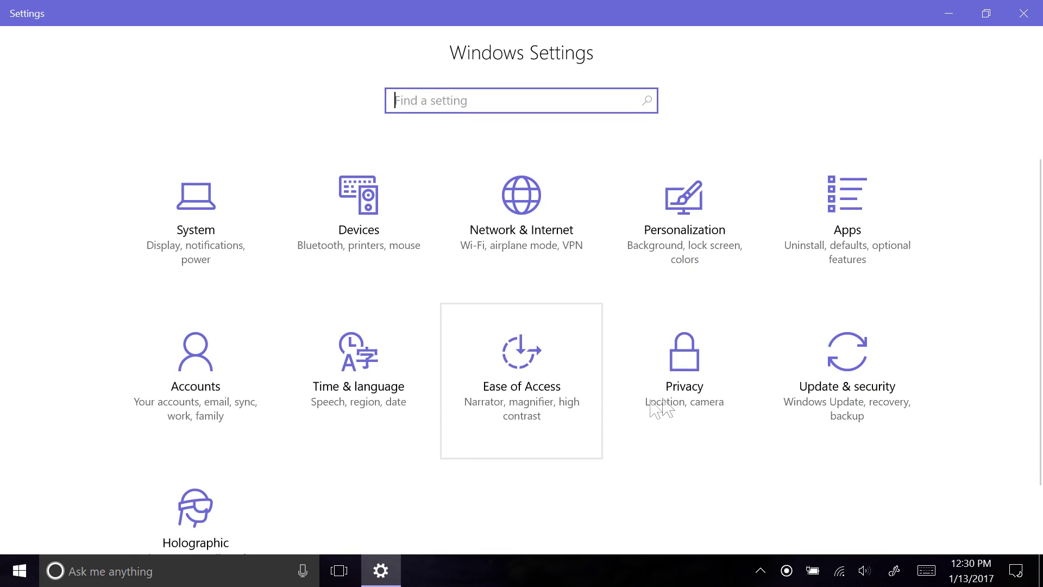
left_click(809, 382)
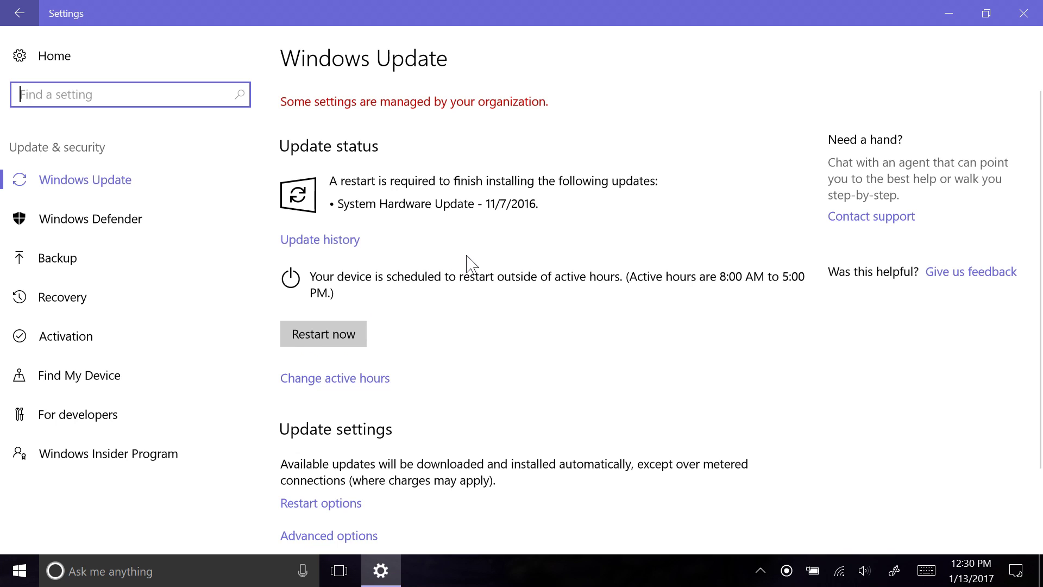
left_click(59, 57)
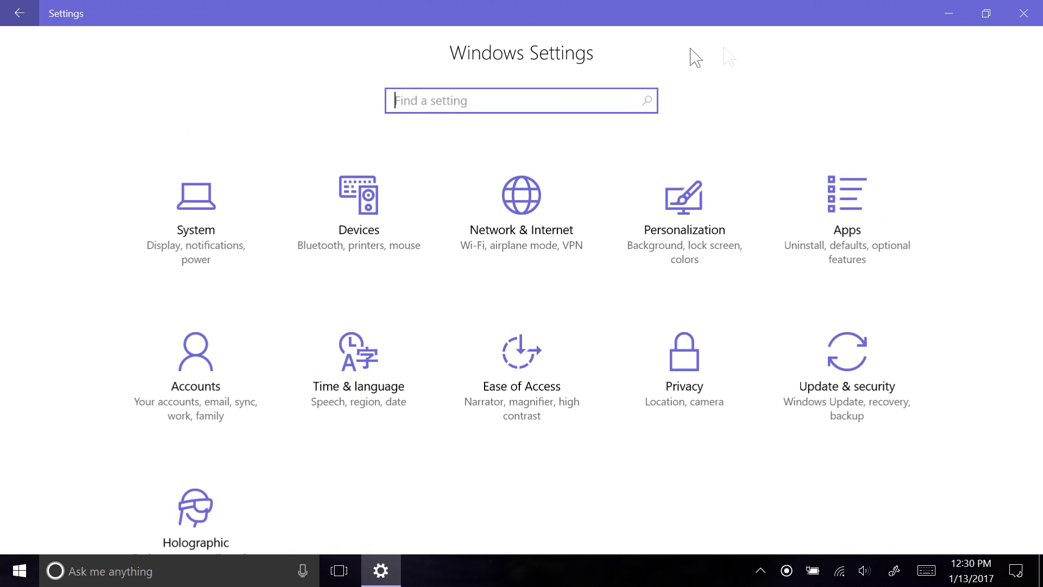
left_click(1023, 13)
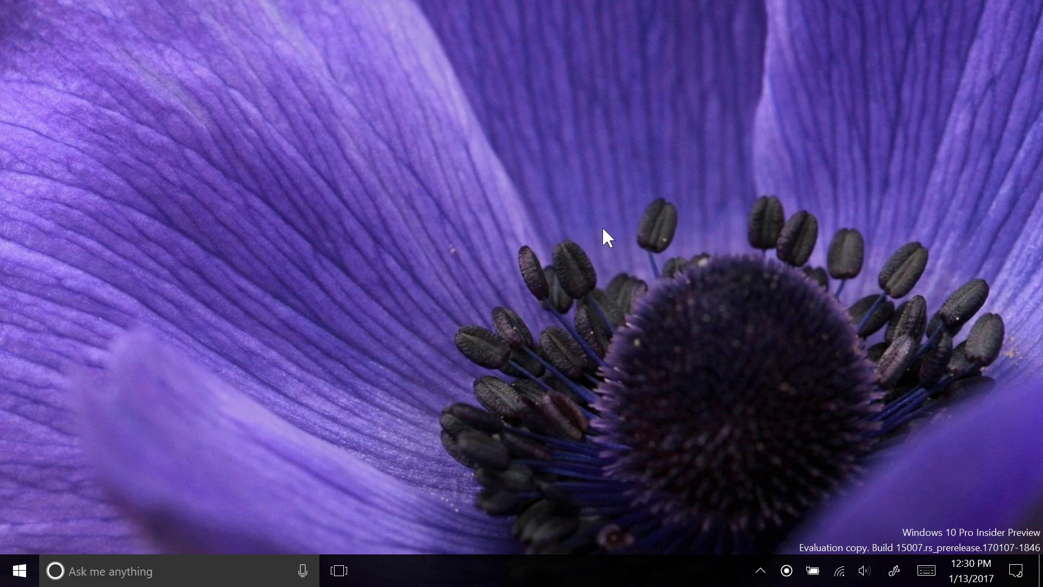
Launch Microsoft Edge and show the tabs that have been set aside
left_click(21, 565)
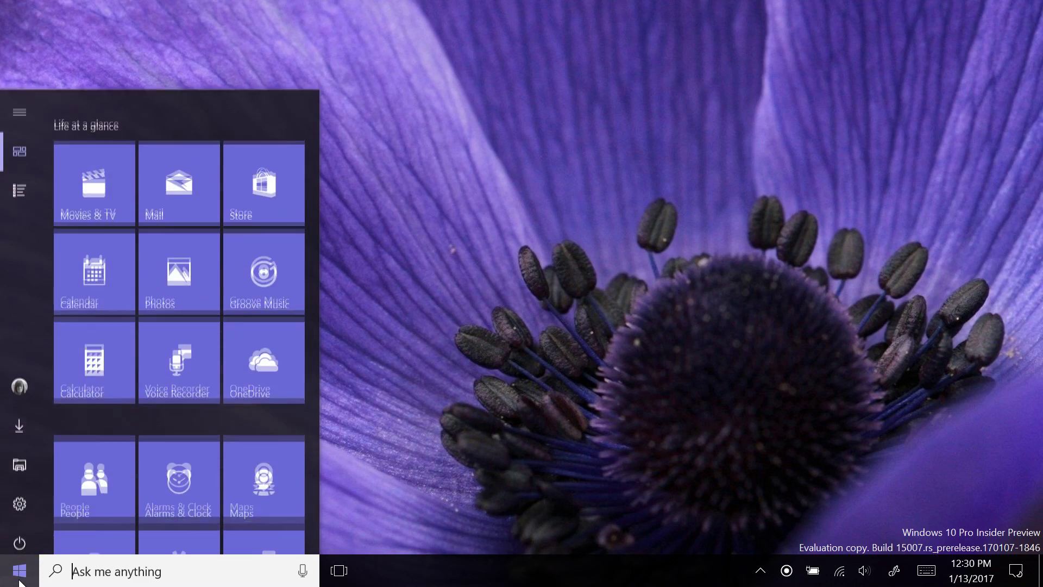
scroll(112, 478, "down", 5)
left_click(114, 313)
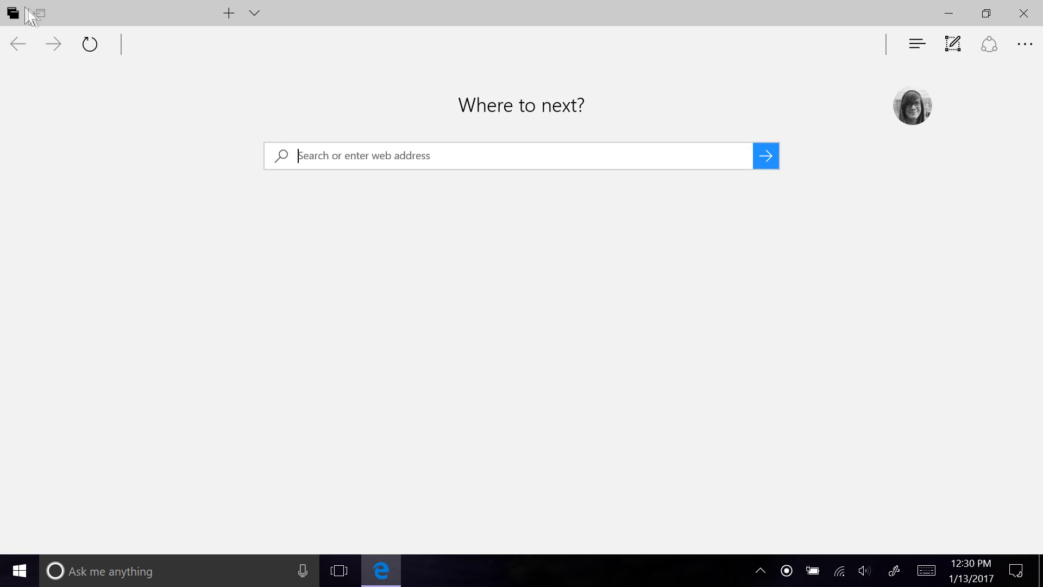
left_click(13, 12)
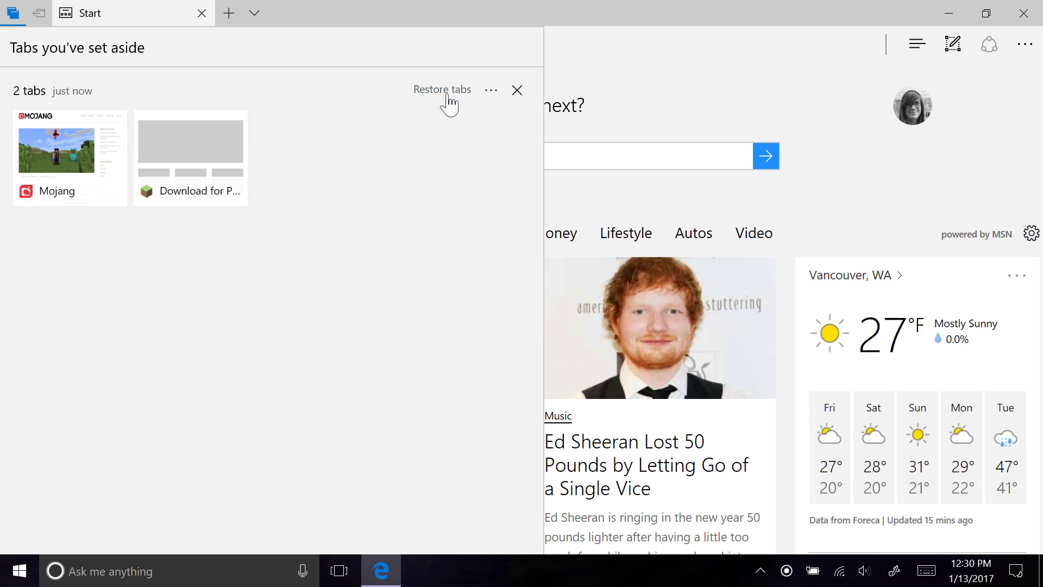
Start sharing the group of set-aside tabs through Mail and close the draft without sending it
left_click(491, 90)
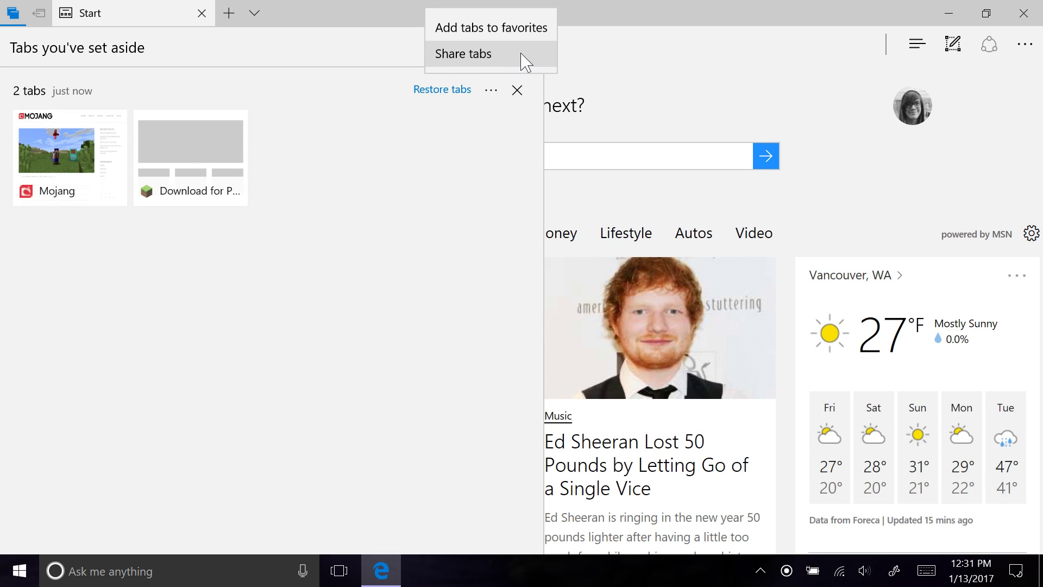
left_click(505, 98)
left_click(496, 88)
left_click(491, 61)
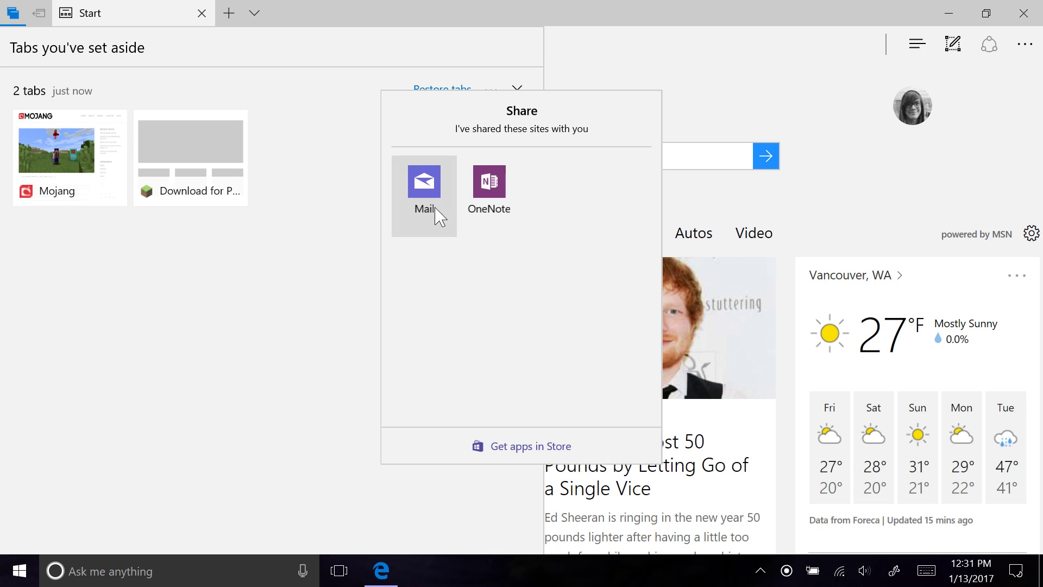
left_click(438, 214)
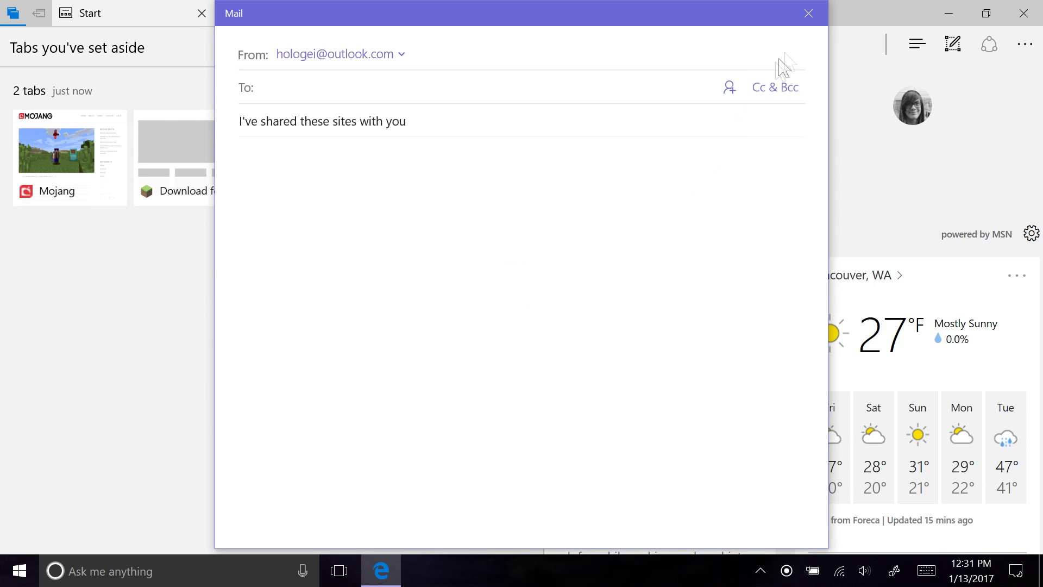
left_click(809, 21)
Restore the set-aside Mojang and Minecraft download tabs and switch to the Minecraft download page
left_click(70, 146)
left_click(81, 143)
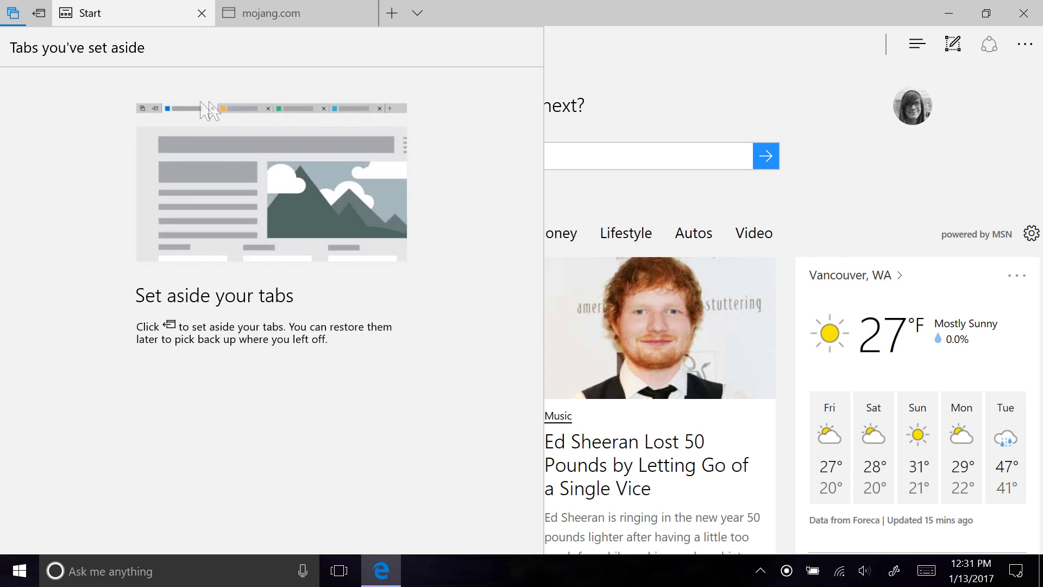
left_click(451, 22)
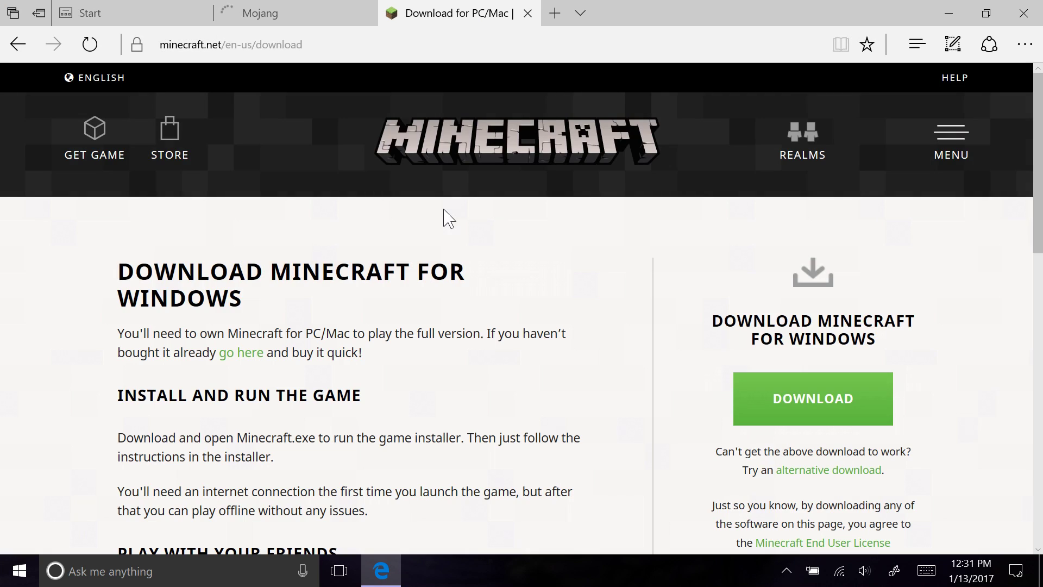
Request the Minecraft installer for Windows, look in the Downloads folder, and close that folder window
left_click(792, 387)
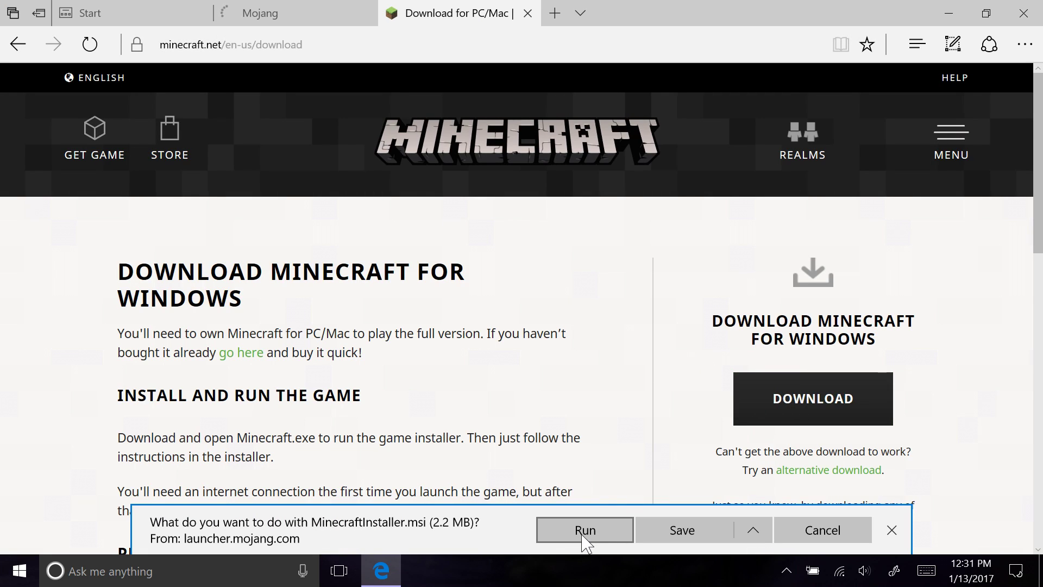
left_click(19, 571)
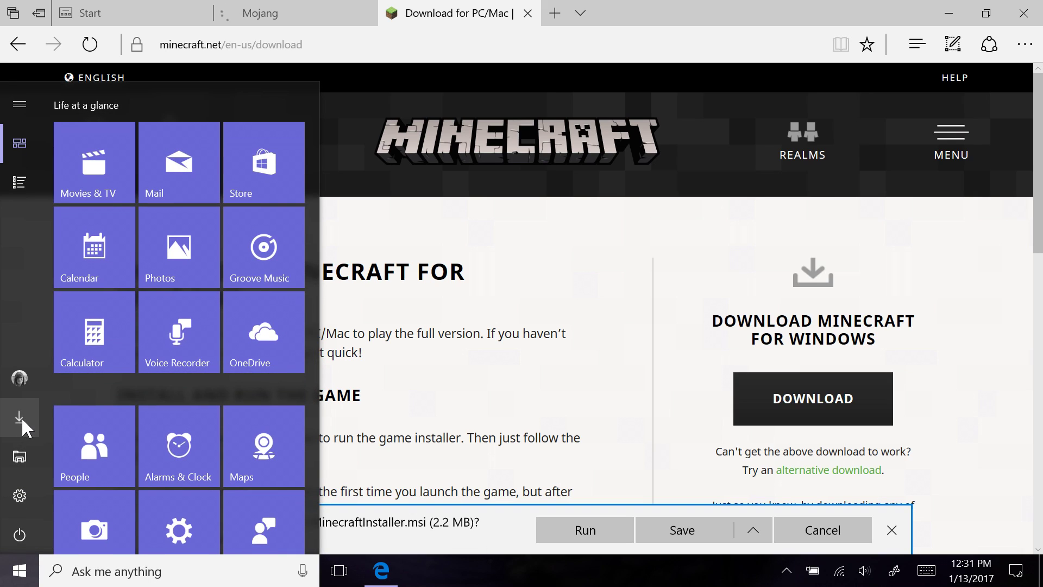
left_click(20, 417)
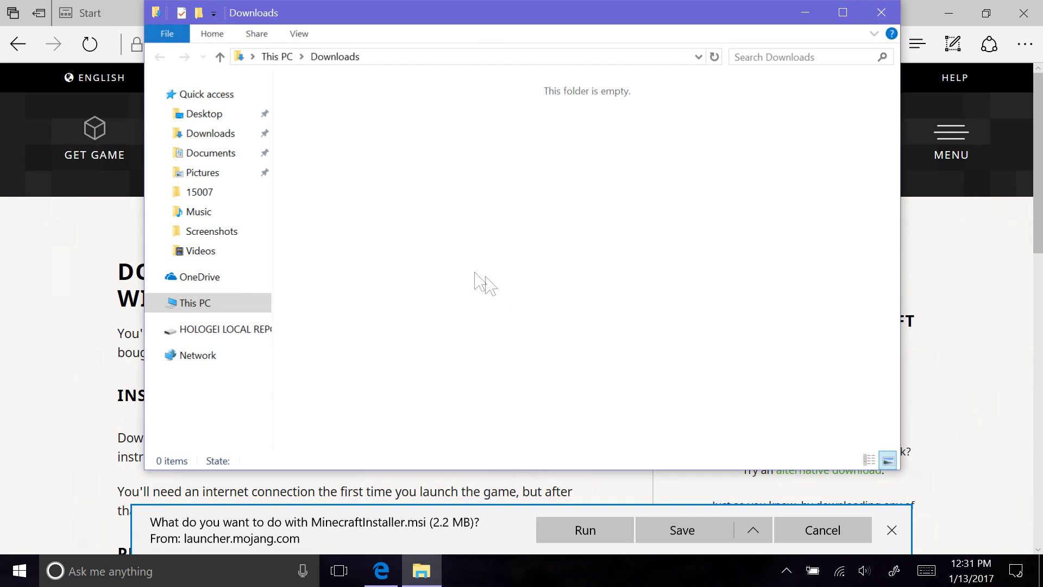
left_click(881, 13)
Draw a large letter M with a thicker pen on the Minecraft page as a web note and discard it
left_click(952, 43)
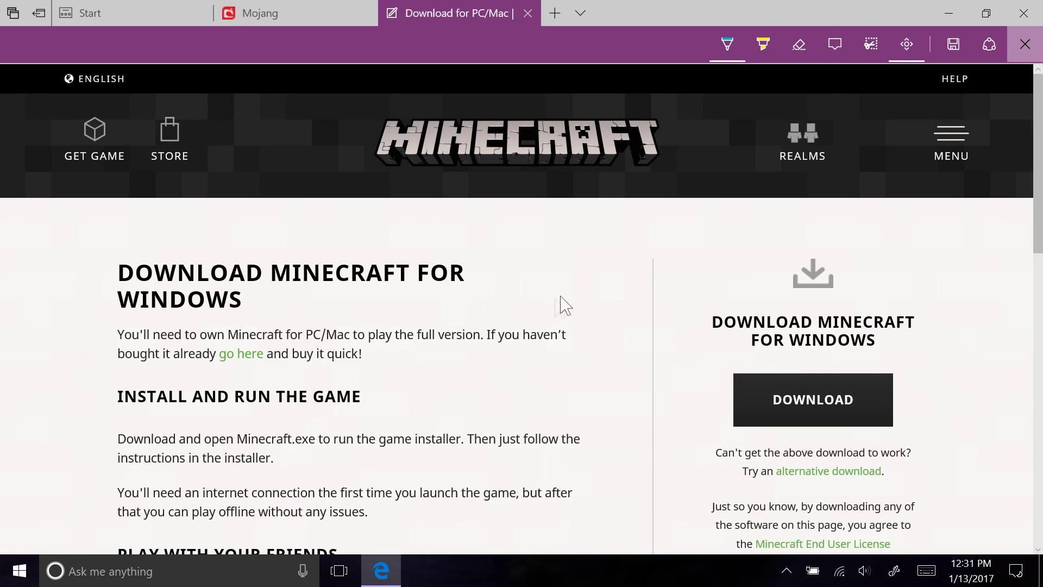
left_click(728, 50)
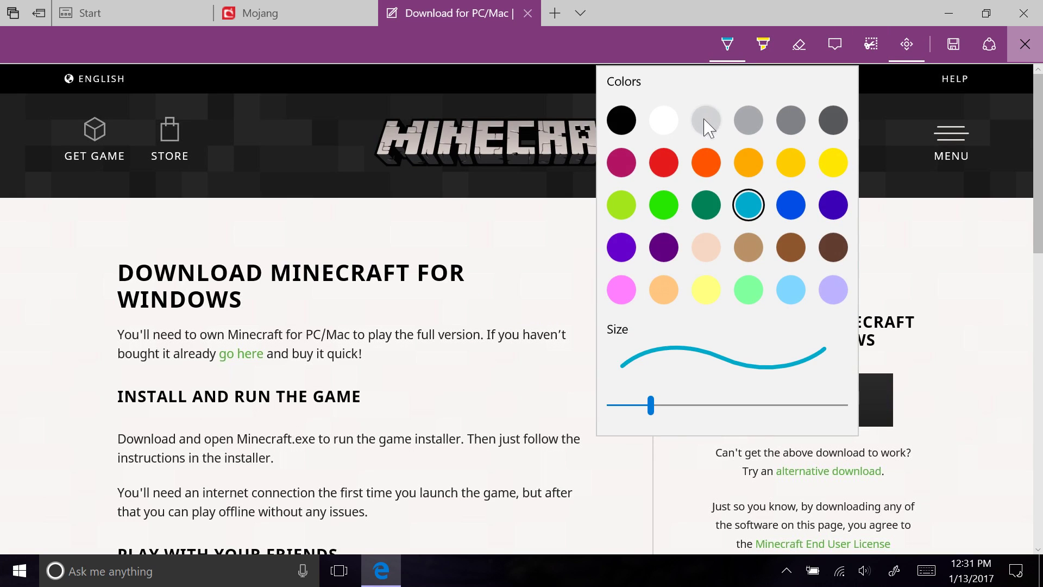
left_click_drag(650, 406, 690, 407)
left_click(348, 394)
mouse_move(260, 415)
left_mouse_down()
mouse_move(278, 297)
mouse_move(369, 339)
mouse_move(385, 367)
left_mouse_up()
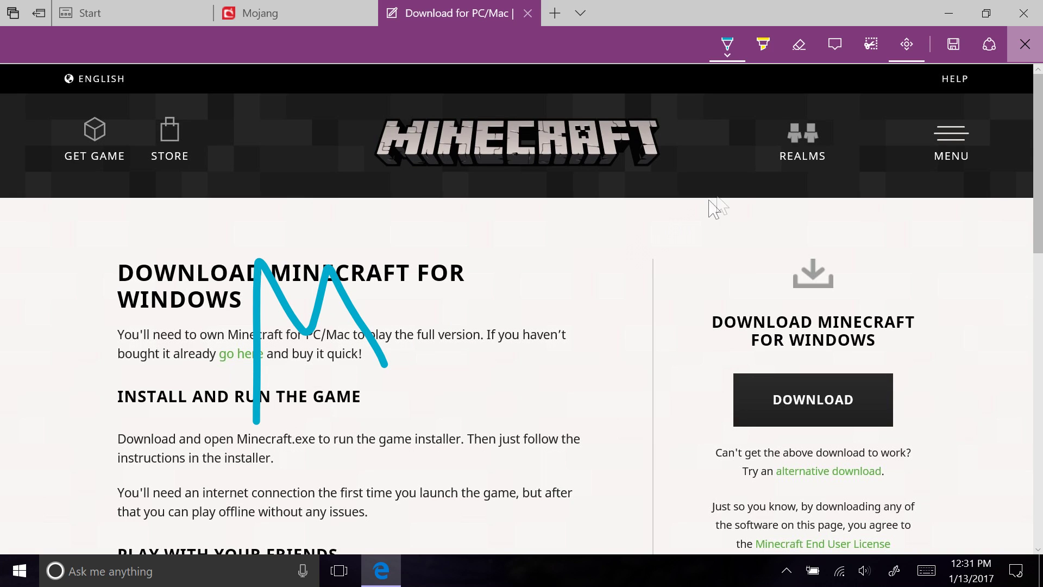
left_click(1025, 44)
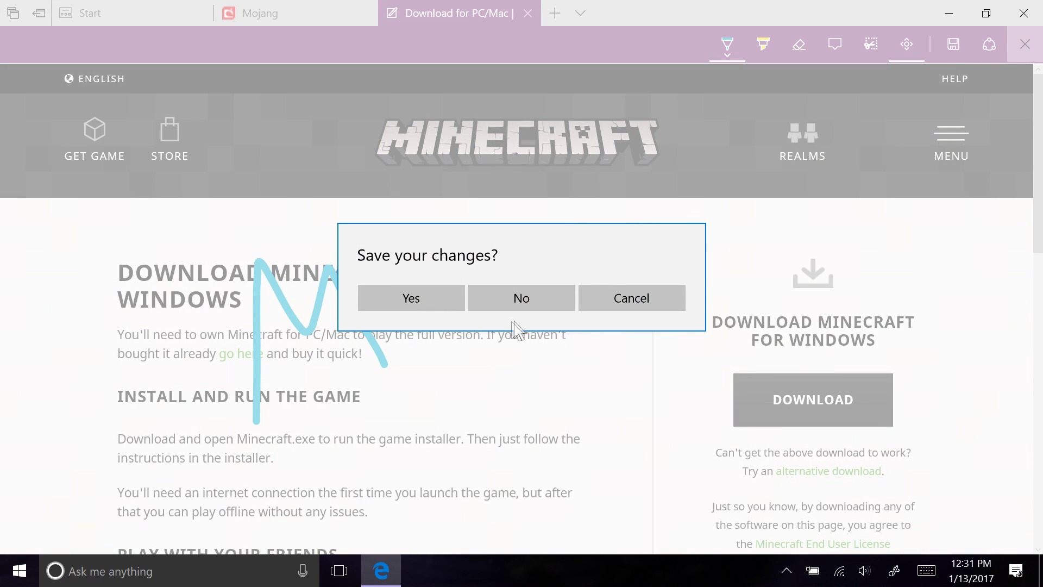
left_click(512, 298)
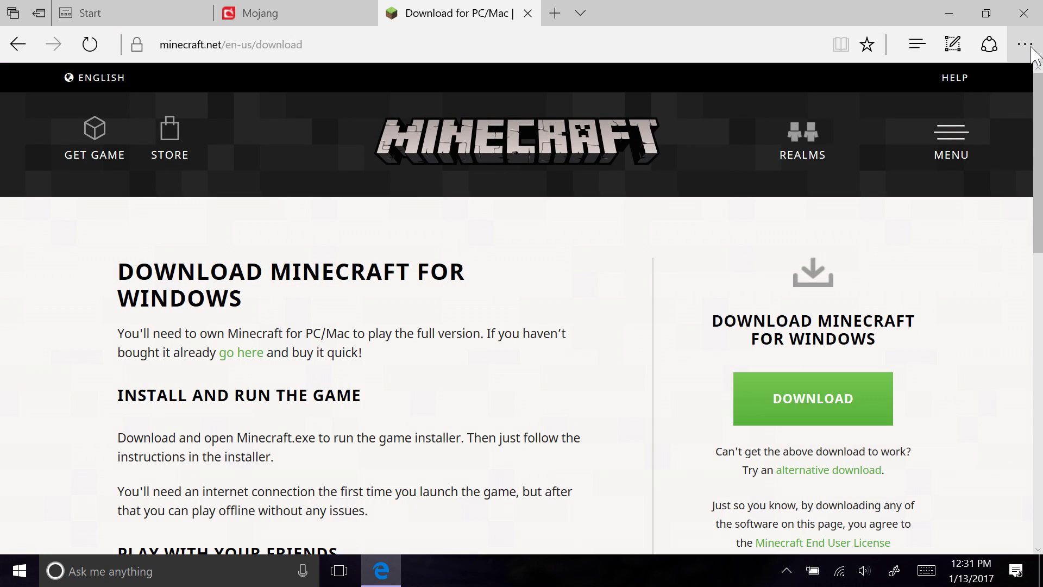
Look through the browser's menu of additional commands and close Microsoft Edge
left_click(1026, 46)
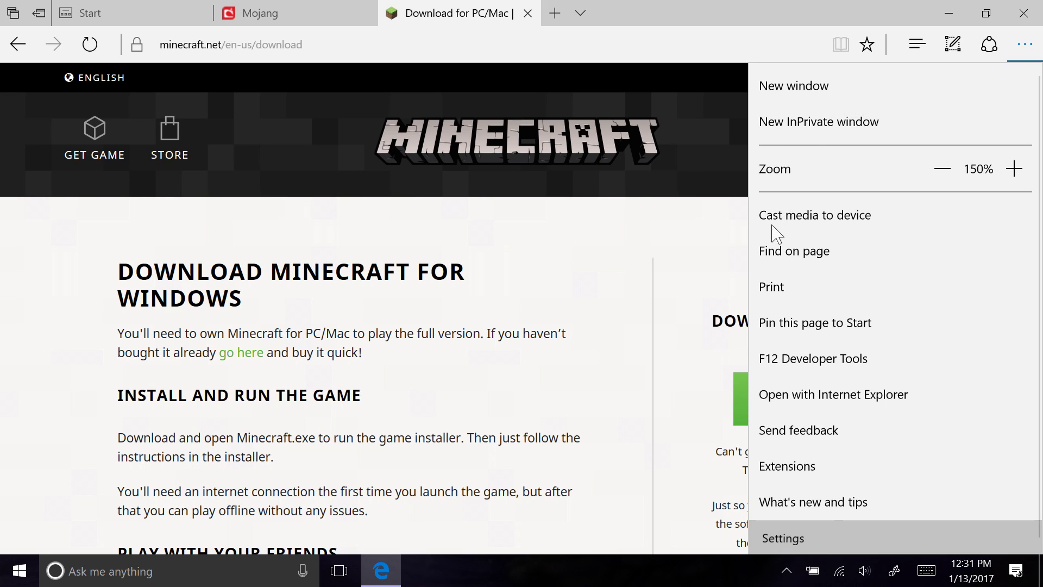
left_click(1024, 13)
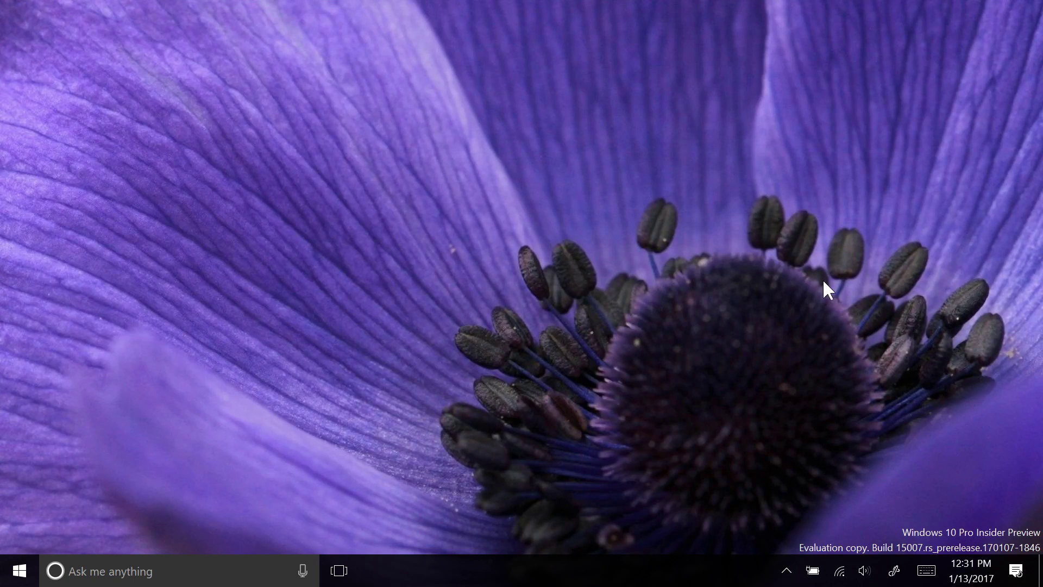
key("super")
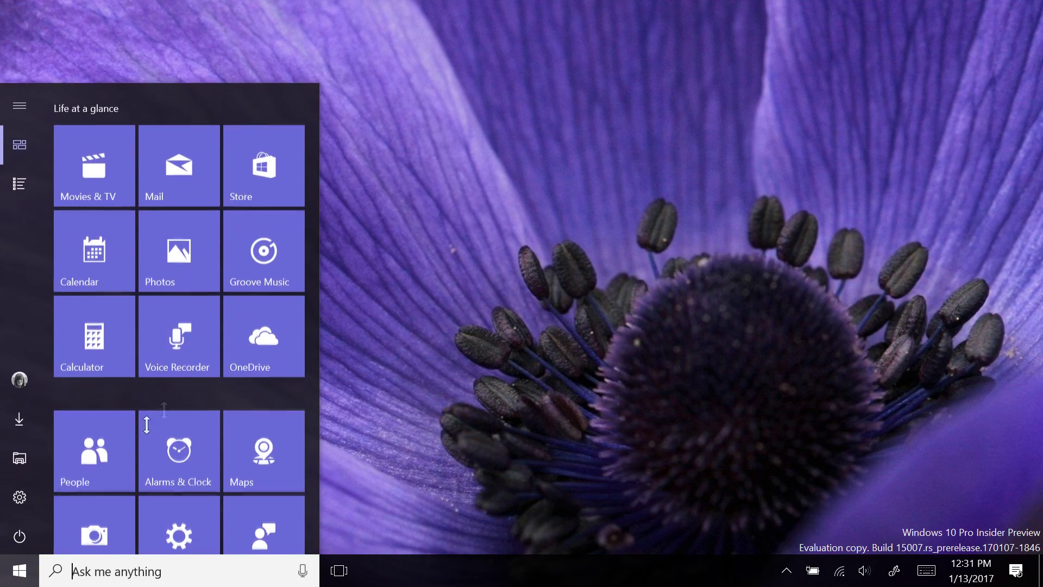
key("super")
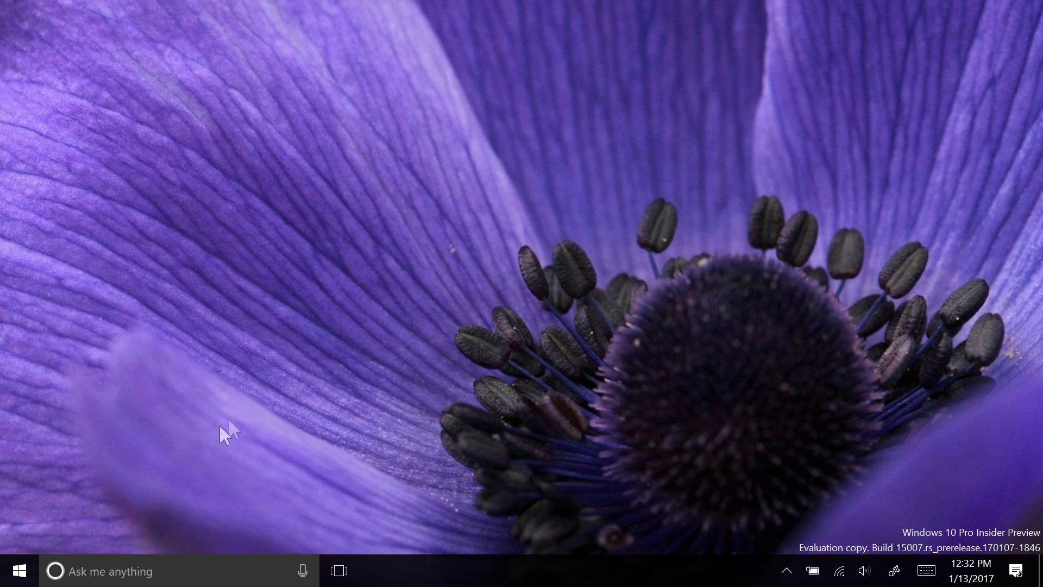
View the Apps for websites page in the Apps section of Settings, and close Settings
left_click(20, 570)
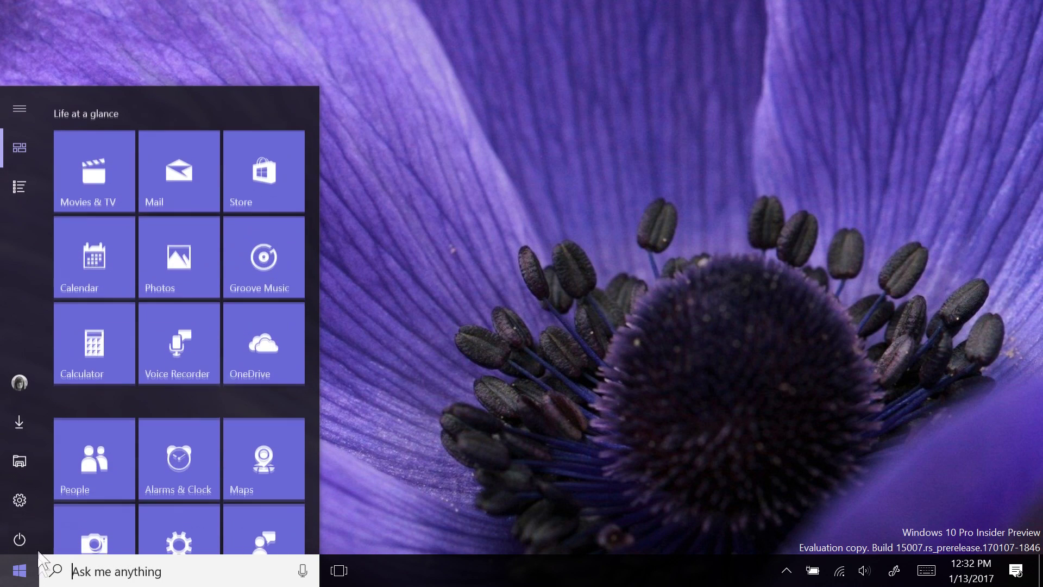
left_click(24, 497)
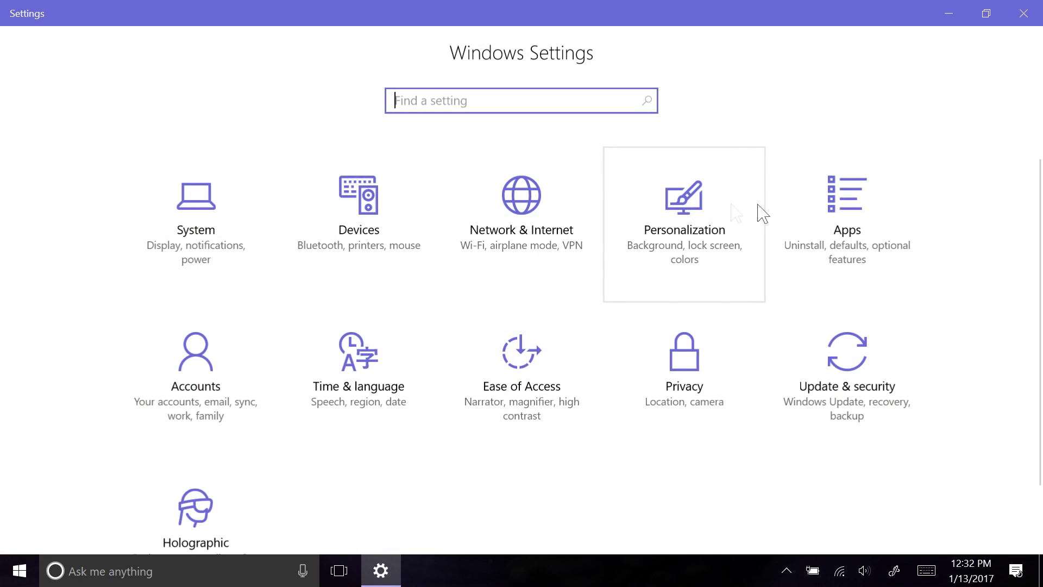
left_click(801, 214)
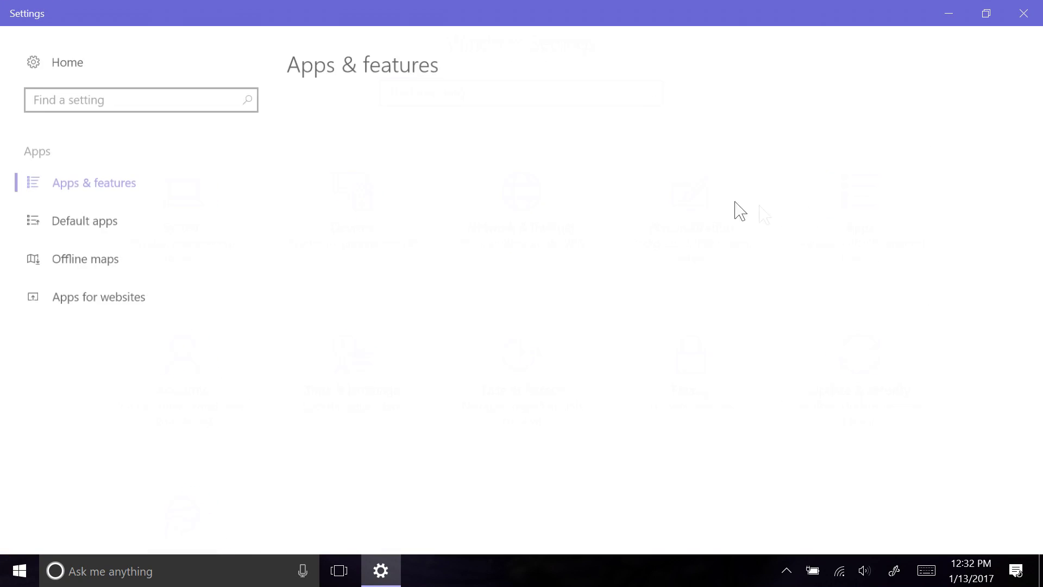
left_click(141, 297)
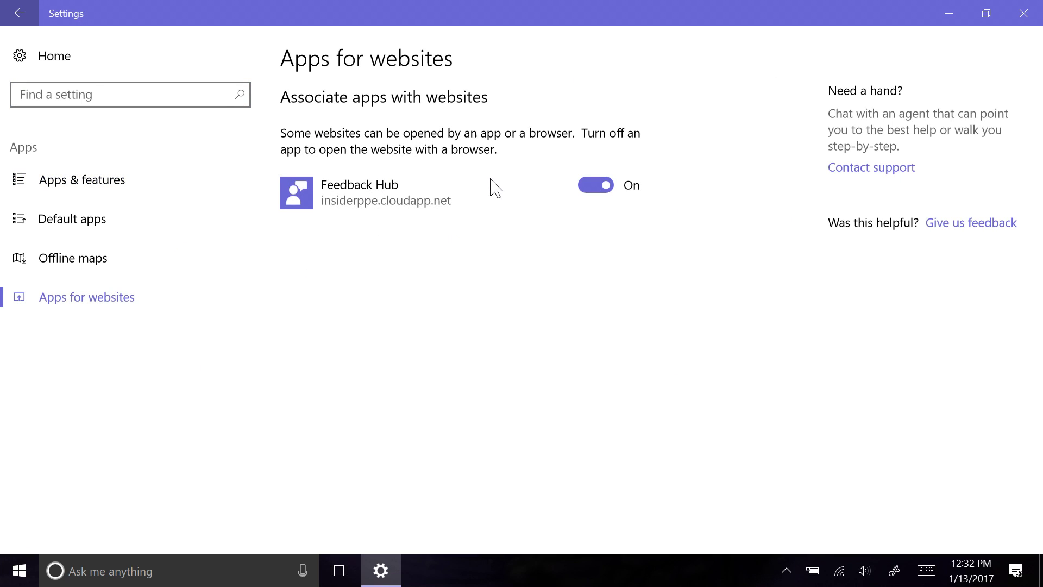
left_click(1014, 13)
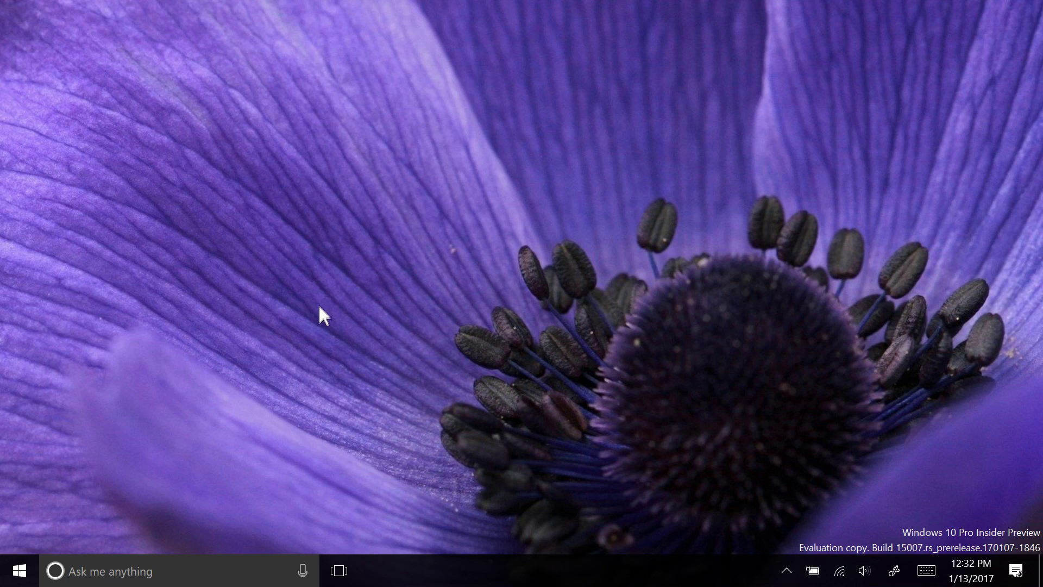
View Cortana's home cards and look through the tiles in the Start menu
left_click(204, 559)
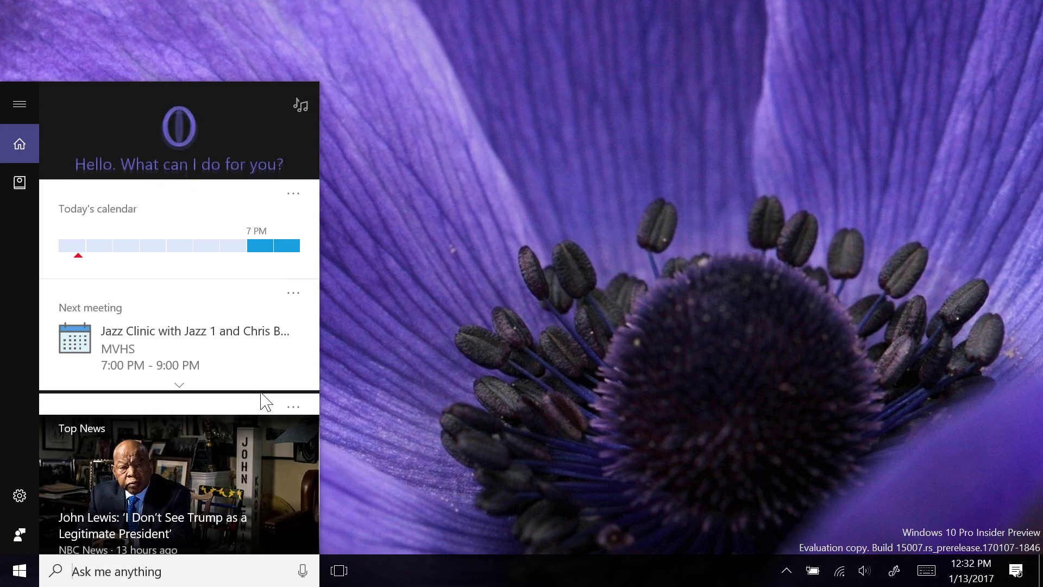
left_click(20, 569)
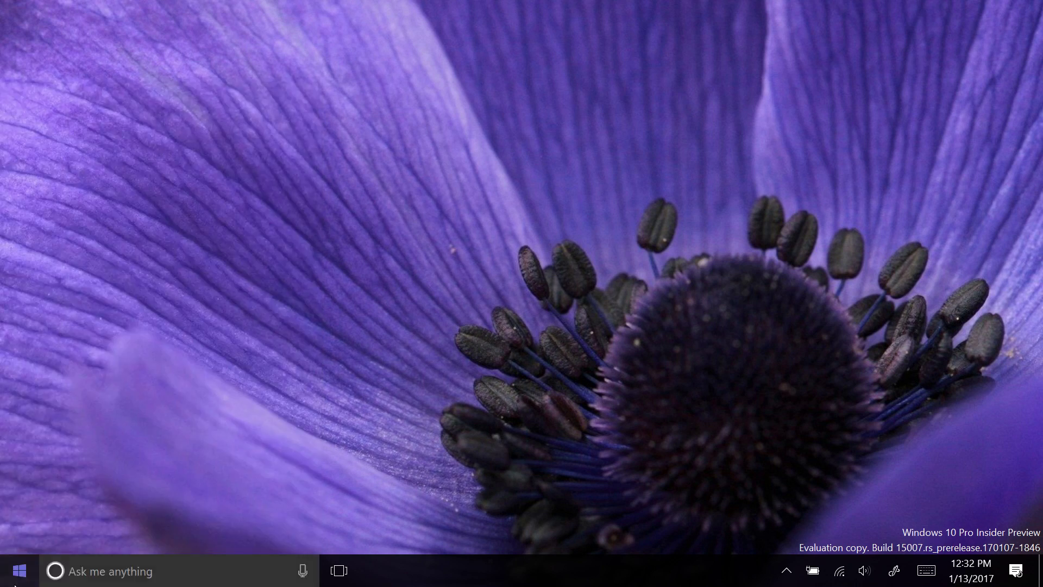
scroll(162, 402, "down", 2)
scroll(167, 365, "down", 3)
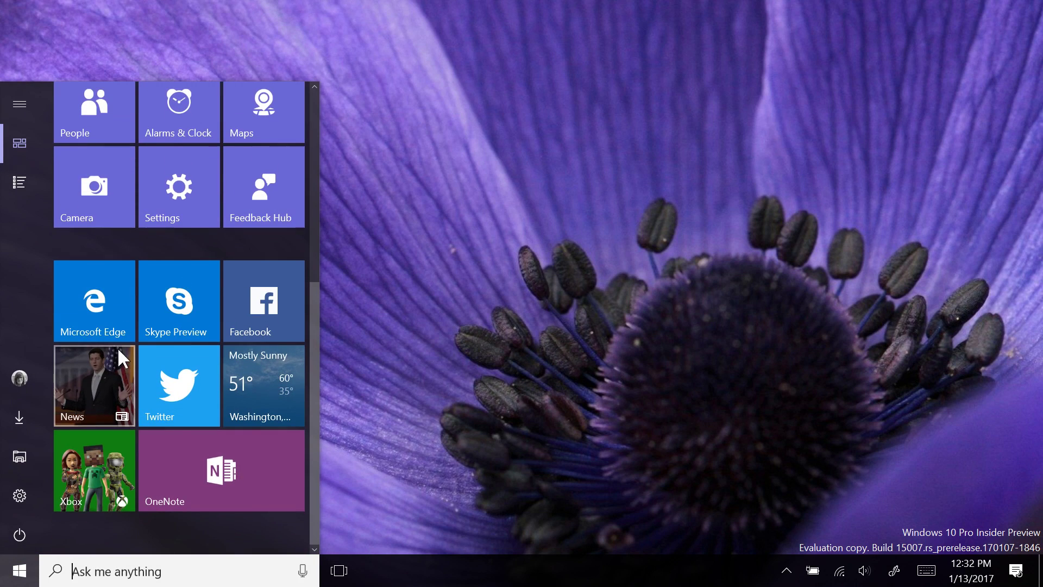
Close the Start menu, and restore the maximized Edge window showing the Minecraft download page to a smaller size
left_click(730, 284)
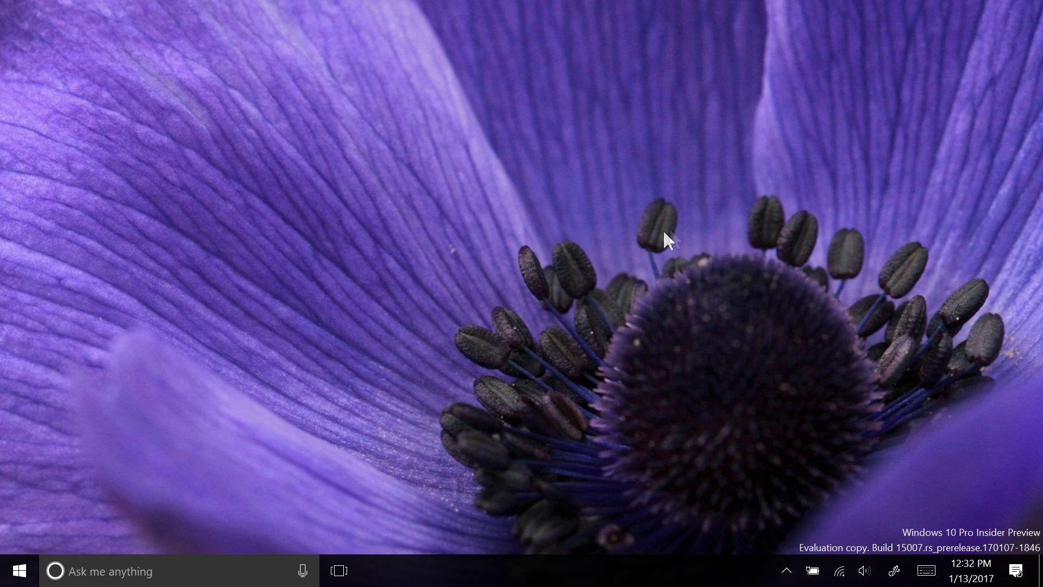
key("super")
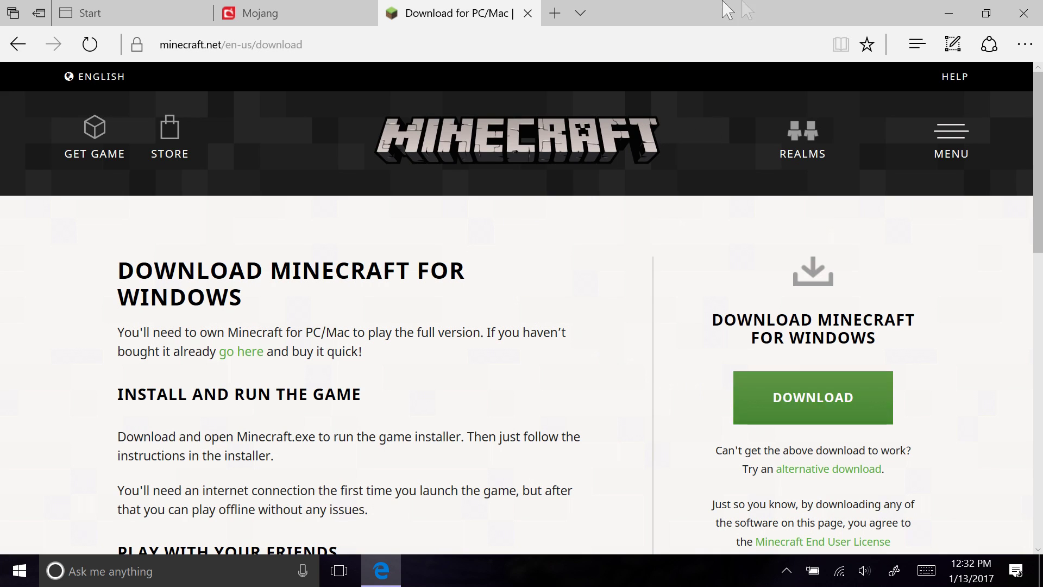
double_click(702, 12)
Look through the Action Center's notifications, clear them all and collapse the quick actions
left_click(1015, 570)
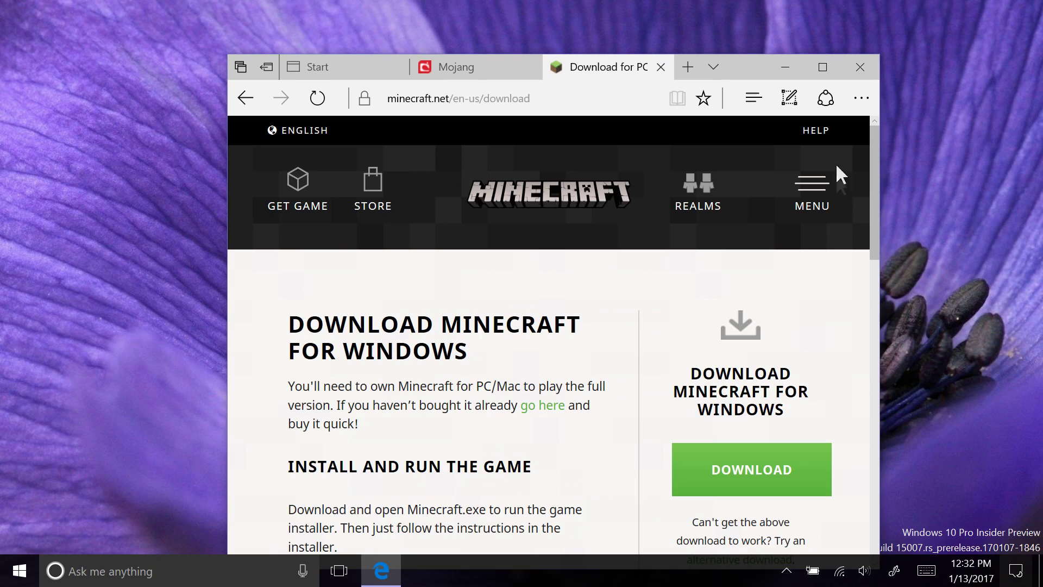
scroll(912, 158, "down", 5)
scroll(909, 154, "up", 5)
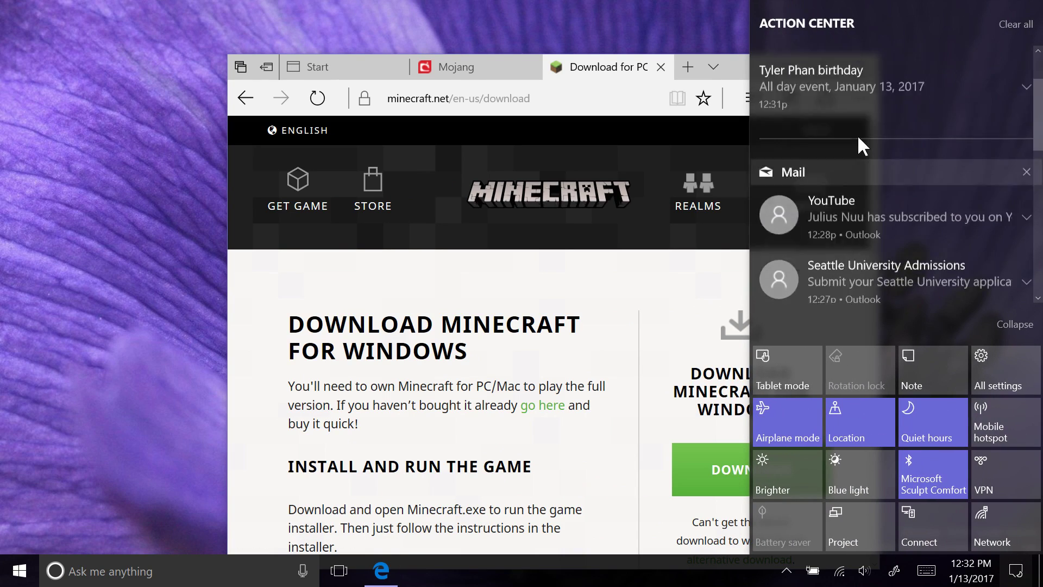
left_click(1016, 23)
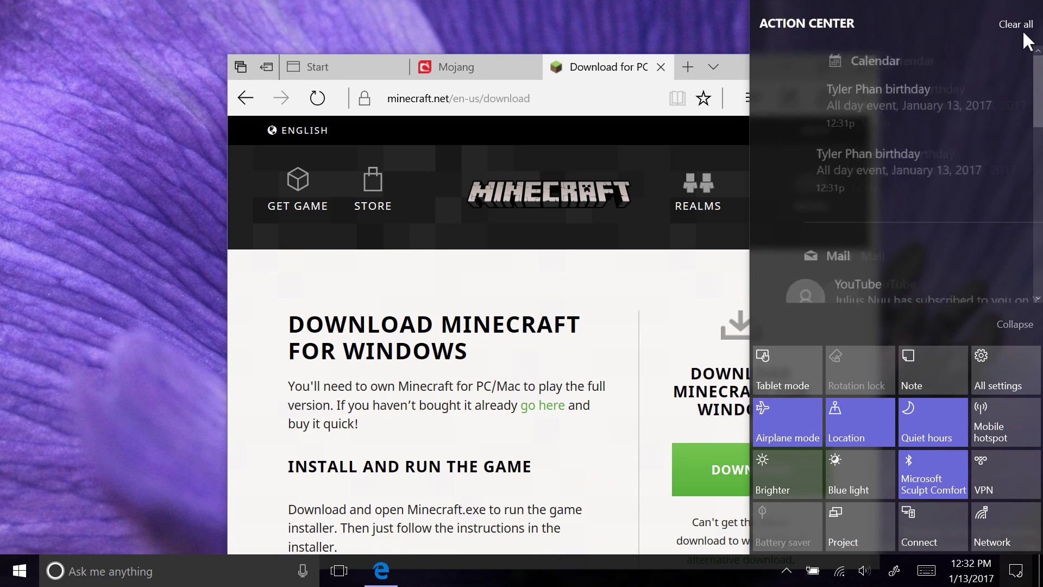
left_click(1015, 325)
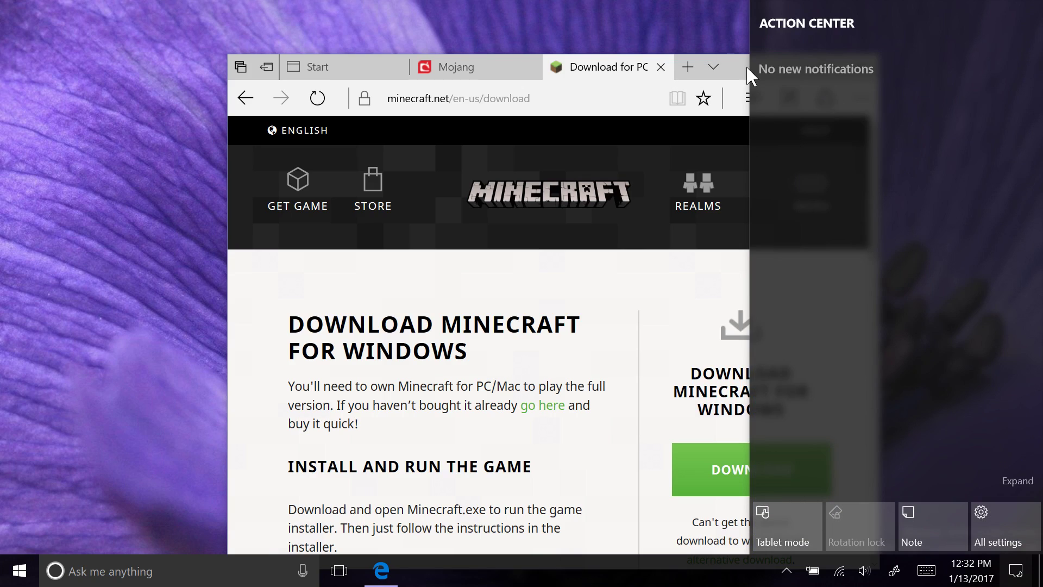
Maximize the Edge window and close it with all its tabs, and view the Action Center again
left_click_drag(748, 68, 713, 0)
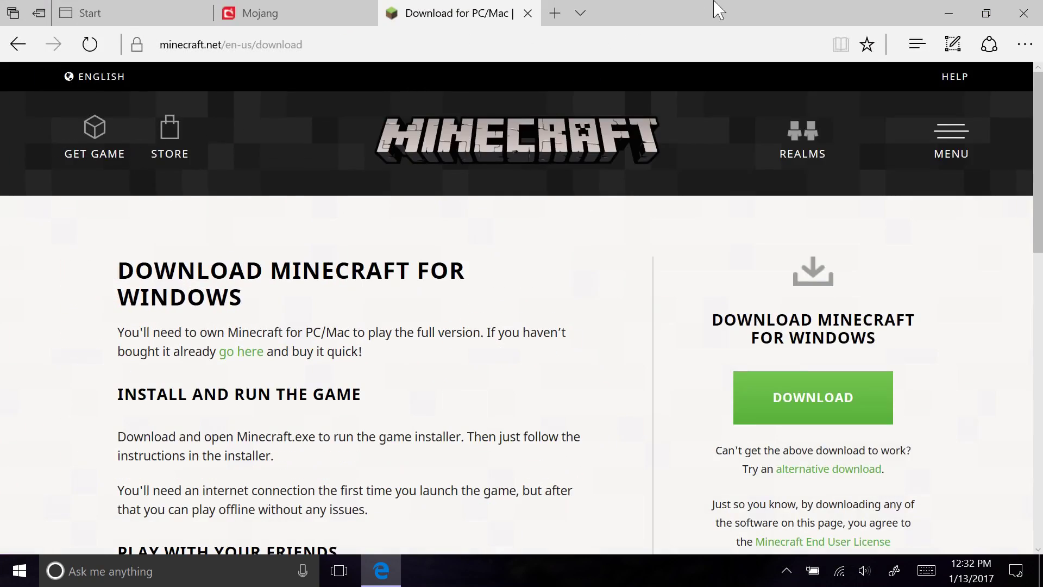
left_click(1014, 17)
left_click(497, 321)
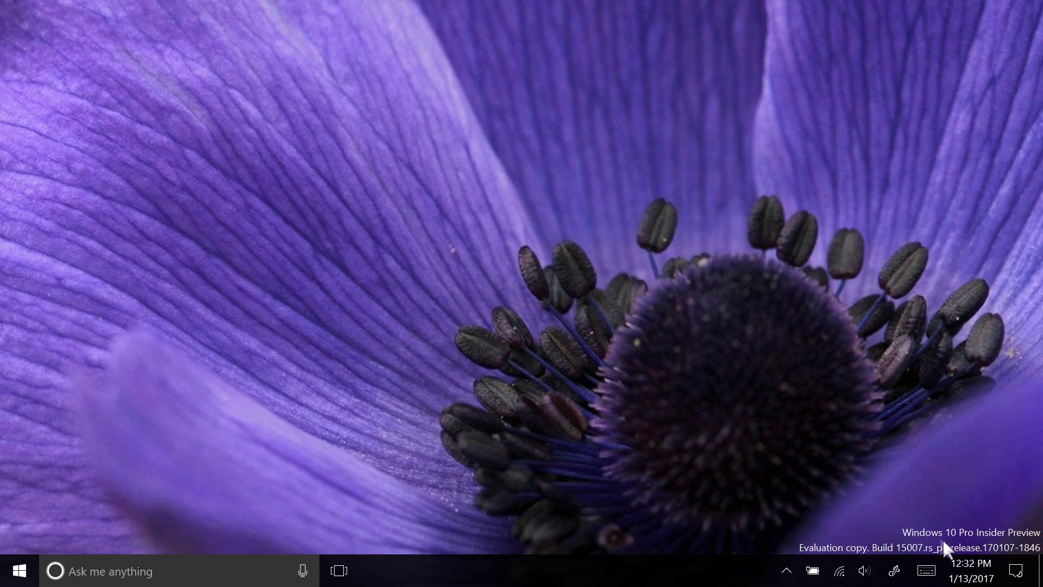
left_click(1016, 570)
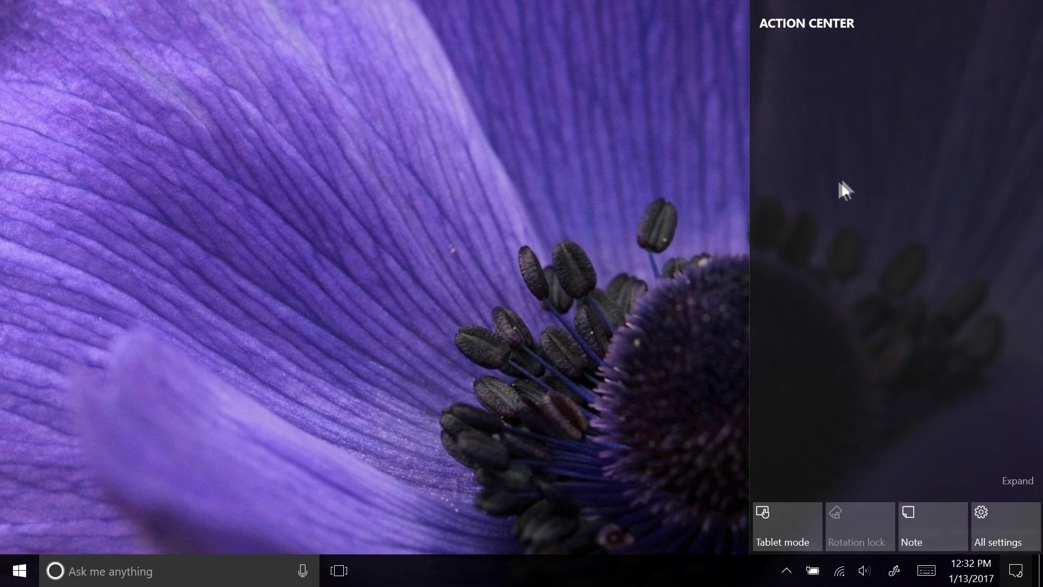
left_click(587, 280)
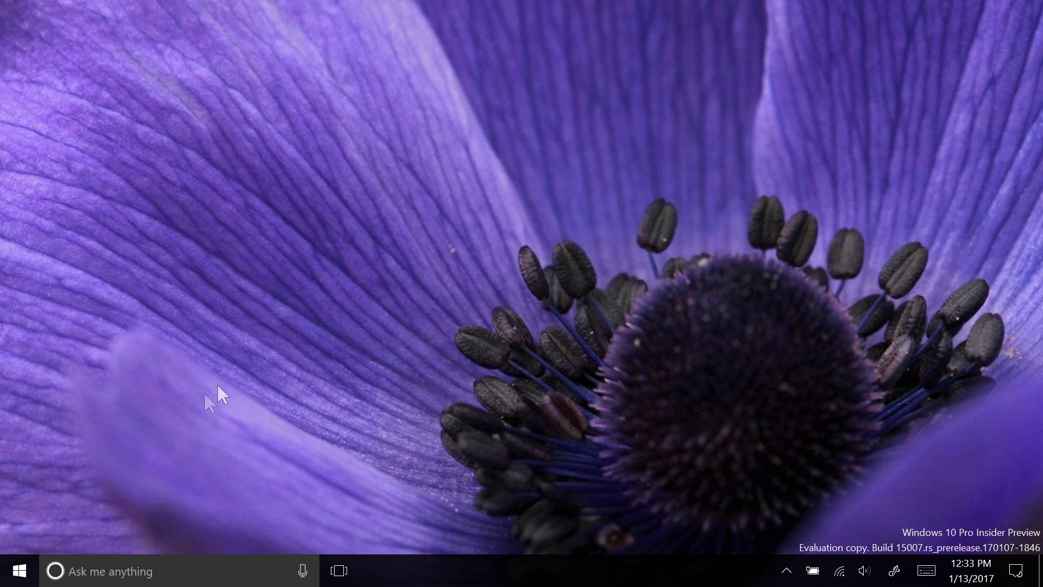
Open Settings and shrink its window to a narrow, single-column layout near the upper edge of the desktop
left_click(19, 570)
left_click(21, 504)
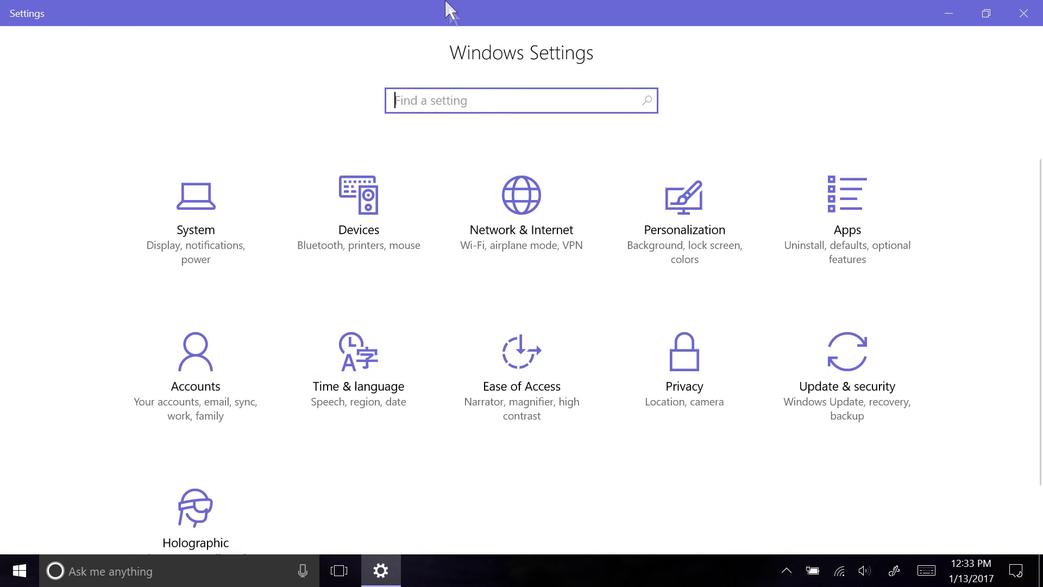
left_click_drag(446, 8, 442, 47)
left_click_drag(1025, 38, 434, 149)
left_click_drag(227, 43, 435, 15)
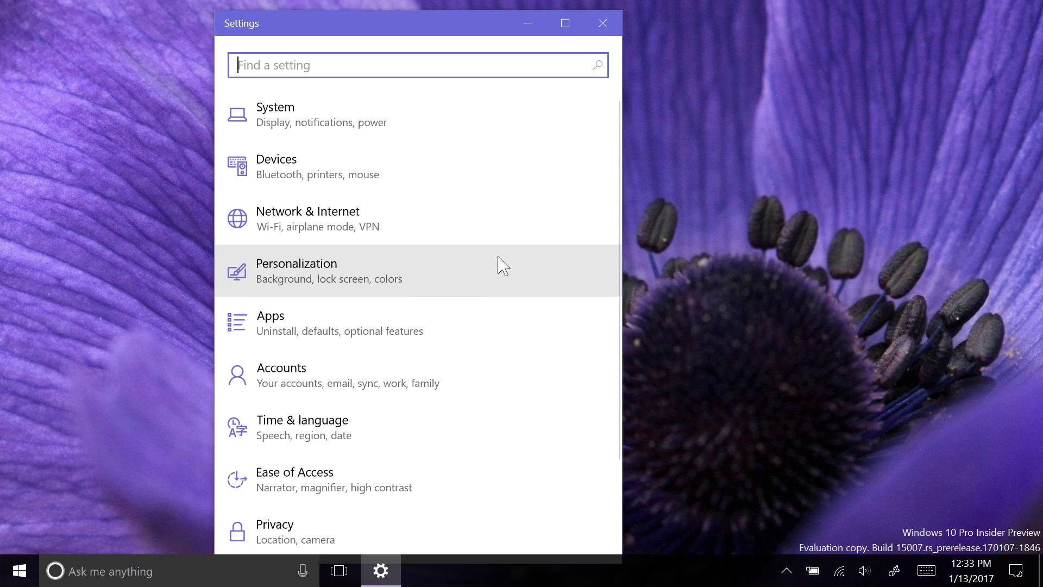
Look through the list of categories in the narrow Settings window, from System to Holographic
scroll(500, 287, "down", 3)
scroll(500, 287, "up", 3)
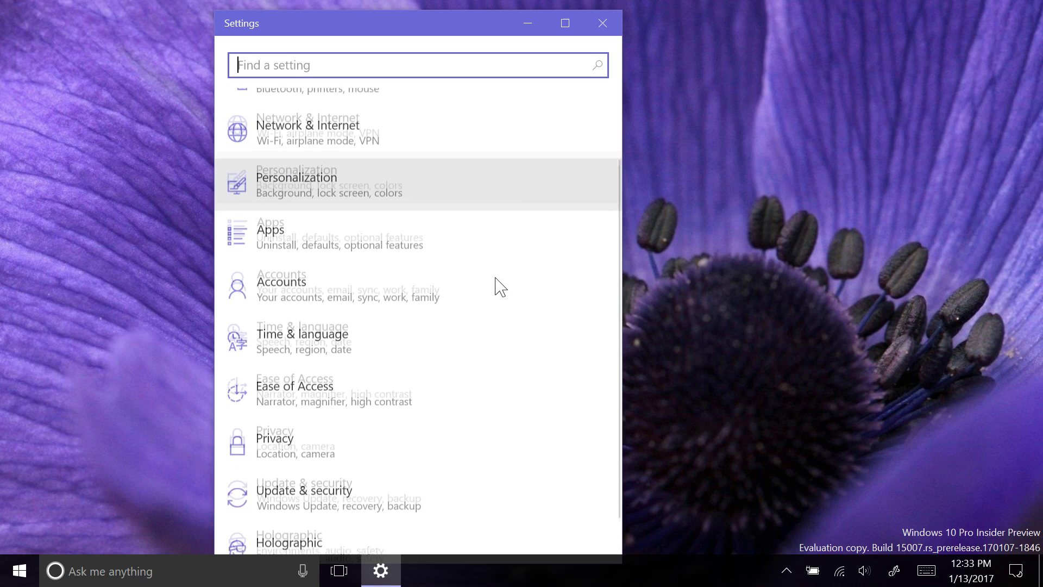
scroll(494, 284, "up", 2)
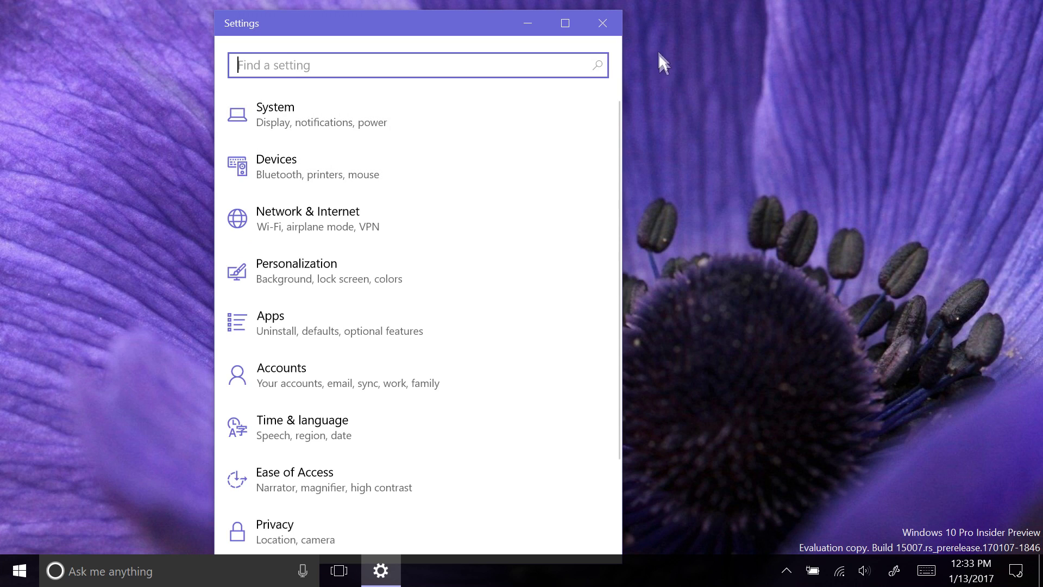
scroll(467, 138, "down", 2)
scroll(439, 198, "up", 2)
scroll(454, 197, "down", 2)
scroll(472, 190, "up", 2)
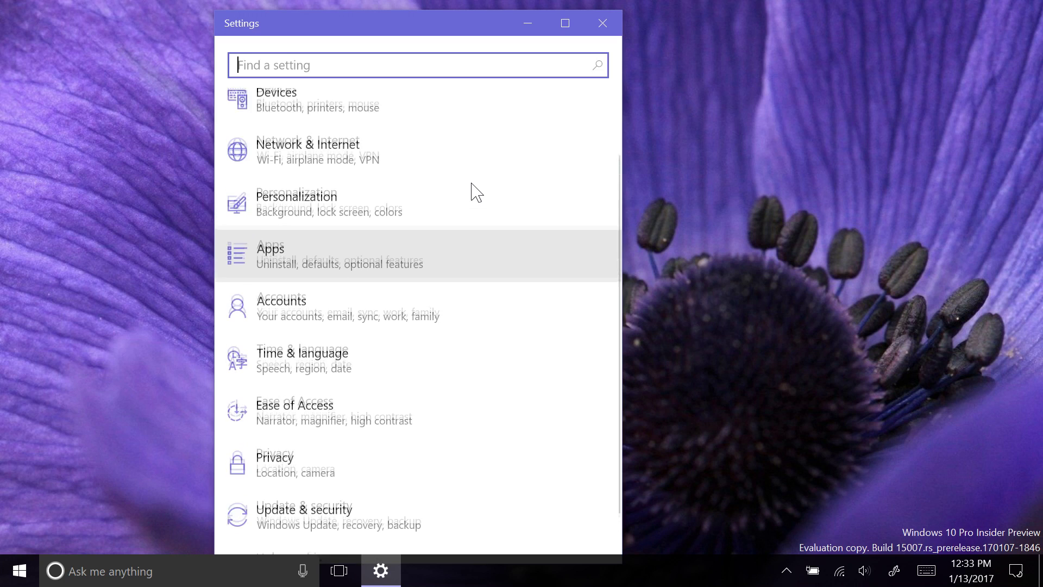
scroll(474, 190, "down", 2)
scroll(475, 191, "up", 2)
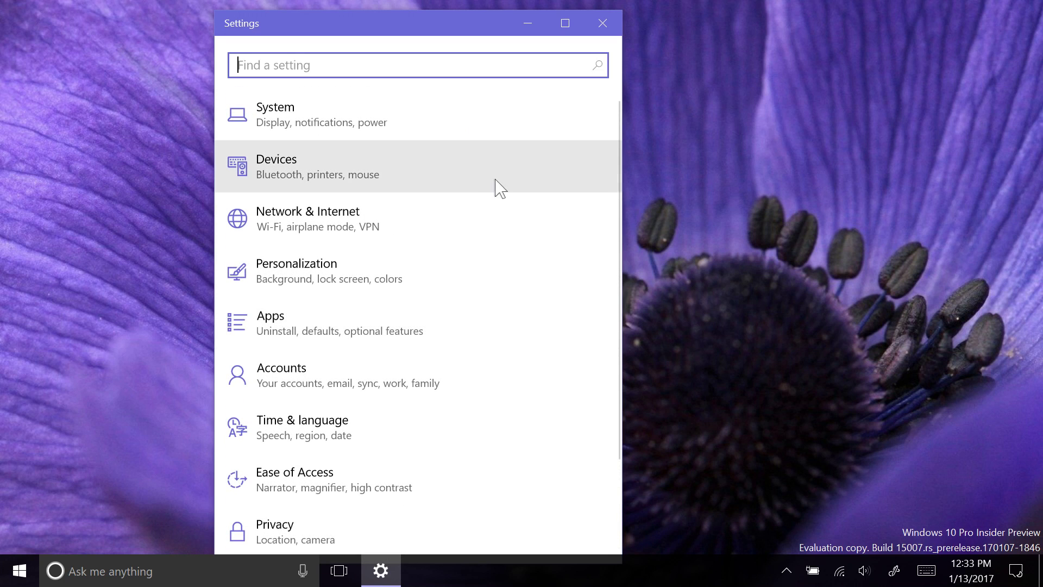
Dismiss the desktop's context menu beside the Settings window, and maximize and close Settings
right_click(630, 166)
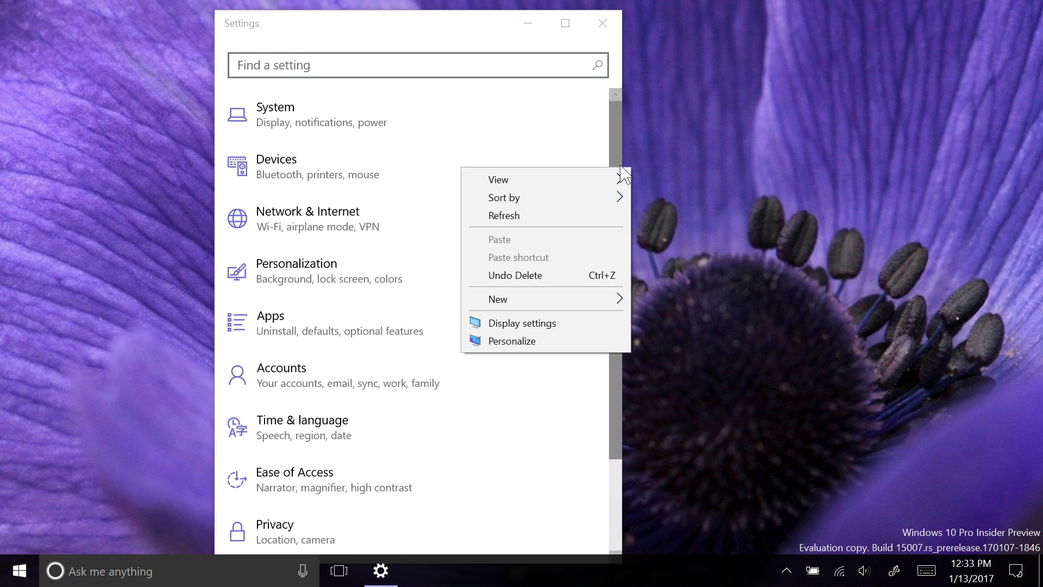
left_click(633, 159)
left_click(621, 152)
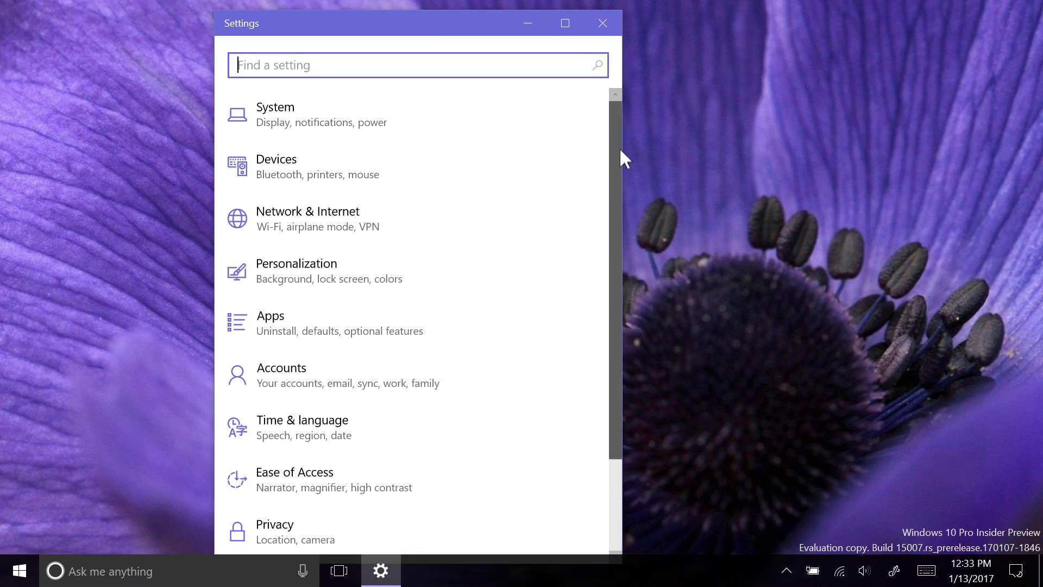
left_click(565, 23)
left_click(1029, 8)
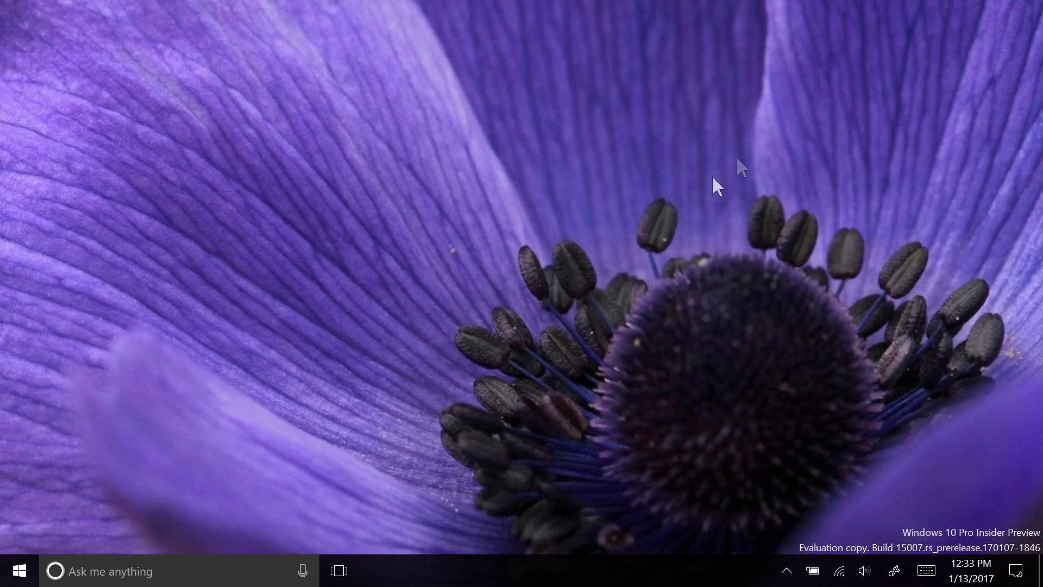
Search for "SNIP" to launch Snipping Tool, and move its window closer to the middle of the desktop
key("super")
type("SNIP")
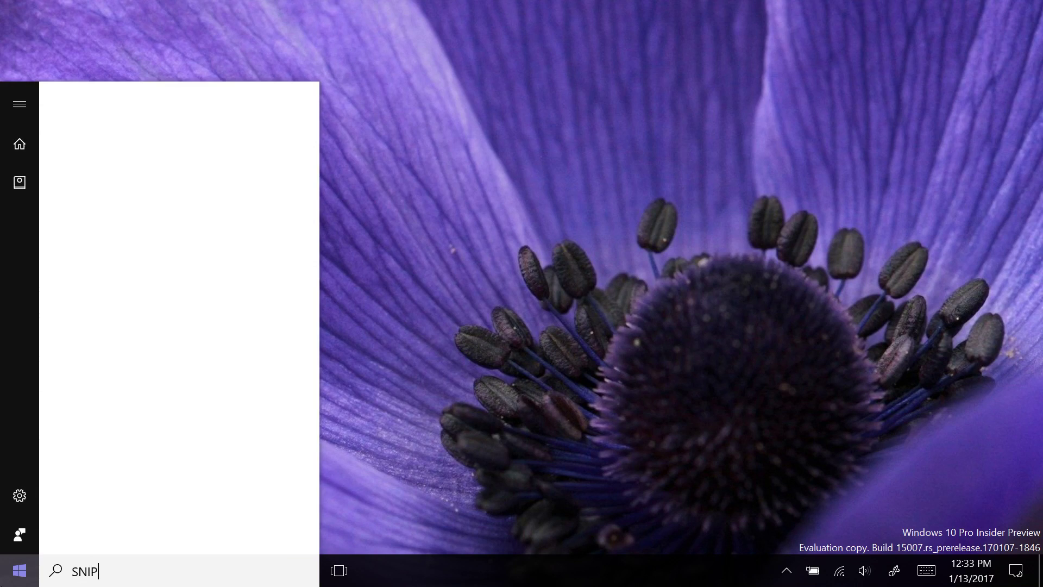
key("Return")
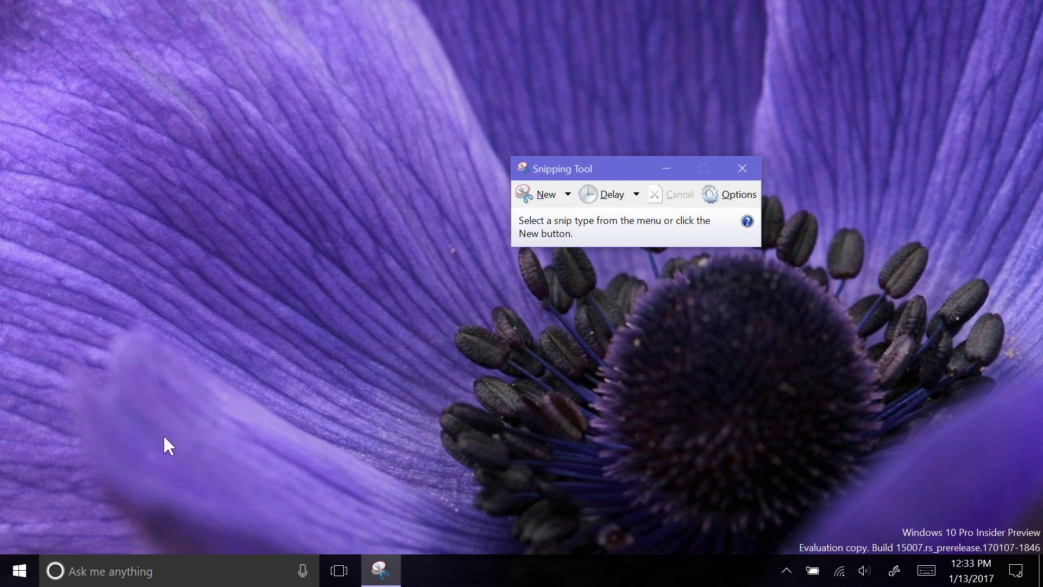
left_click_drag(595, 170, 506, 219)
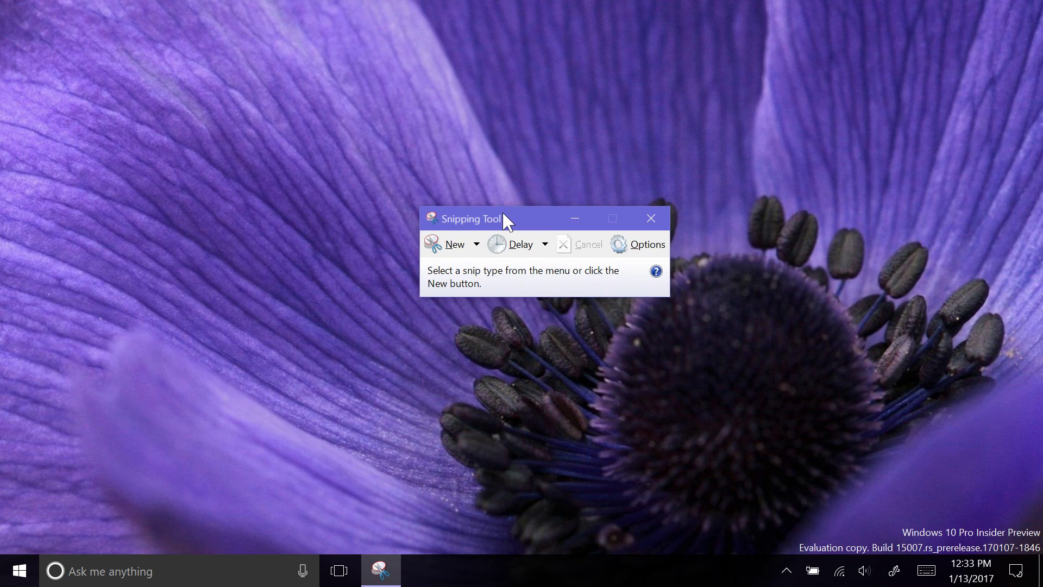
left_click_drag(503, 212, 476, 181)
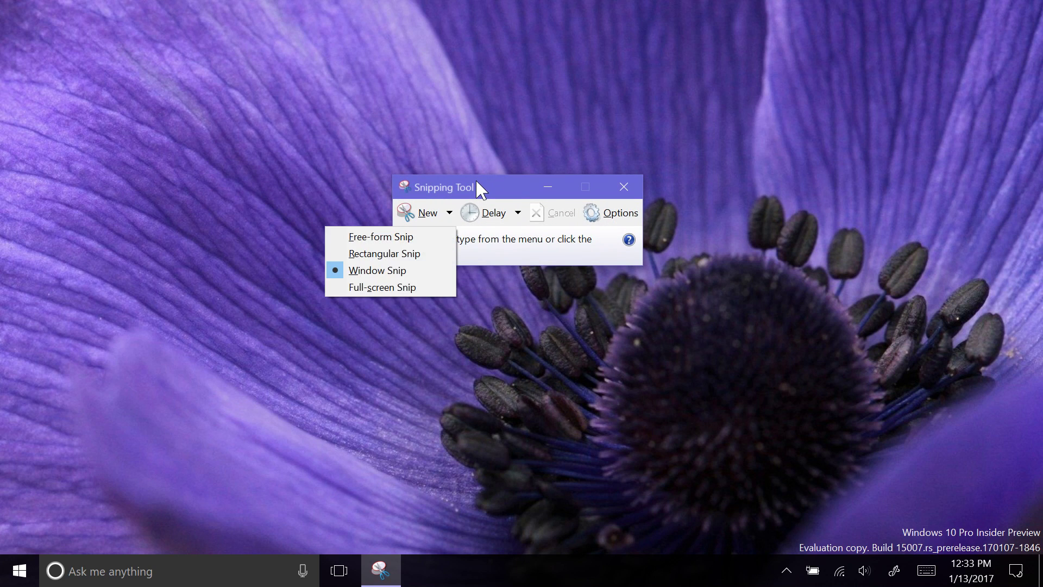
Capture a rectangular snip of the wallpaper's petals and stamens, and close Snipping Tool without saving it
key("Up")
key("Up")
key("Return")
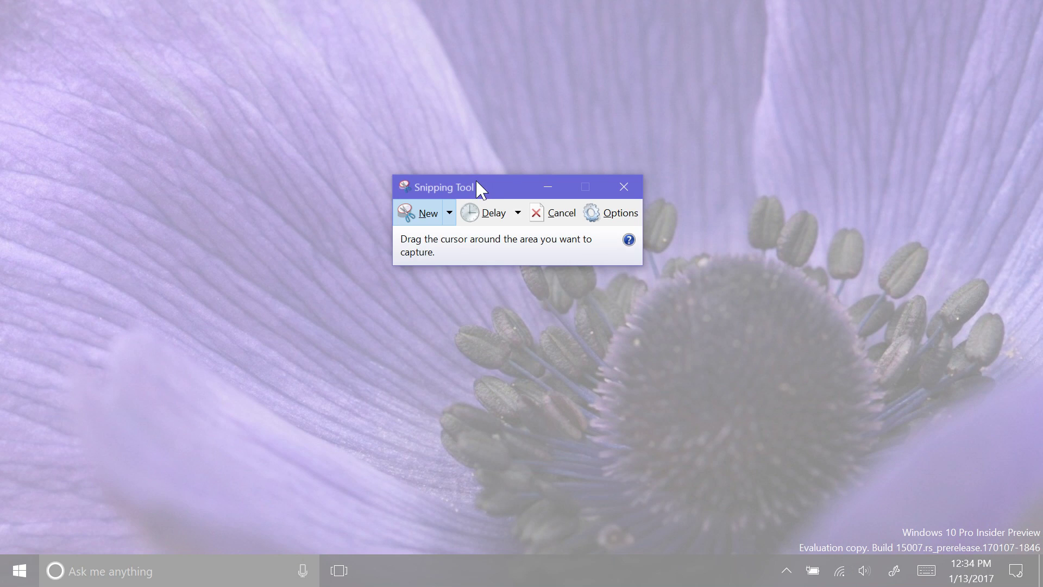
key("Left")
key("Left")
key("Left")
key("Left")
key("Left")
key("Left")
key("Left")
key("Left")
key("Left")
key("Left")
key("Left")
key("Left")
key("Left")
key("Left")
key("Left")
key("Left")
key("Left")
key("Left")
key("Left")
key("Left")
key("Return")
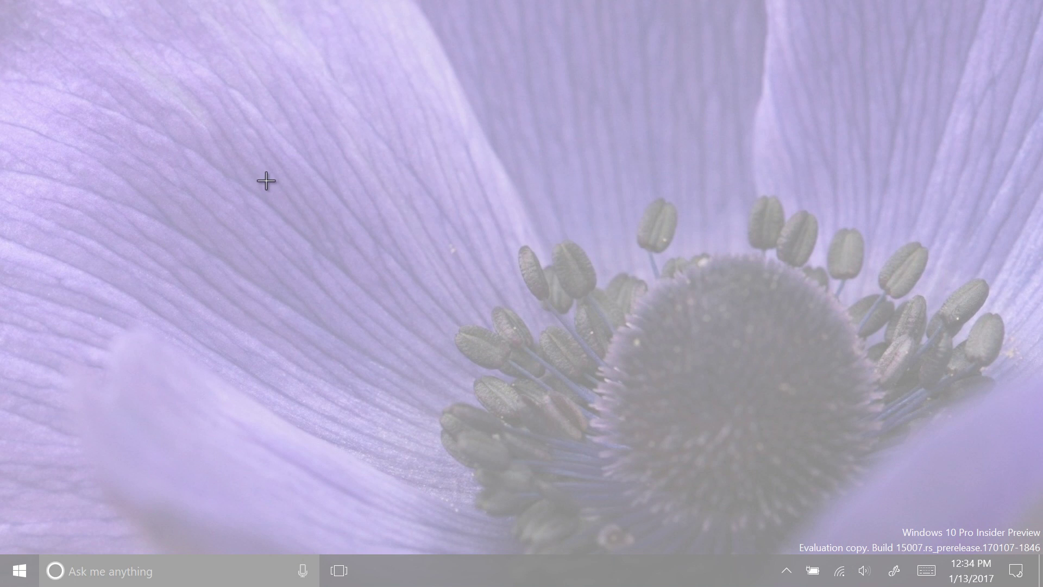
key("Right")
key("Right")
key("Right")
key("Right")
key("Right")
key("Right")
key("Right")
left_click_drag(305, 182, 673, 454)
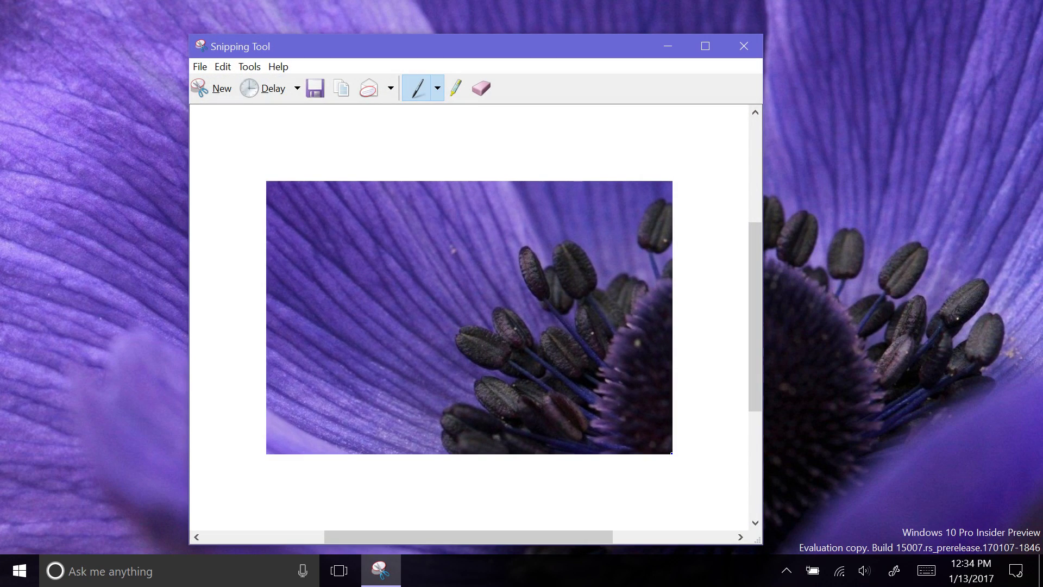
left_click(746, 46)
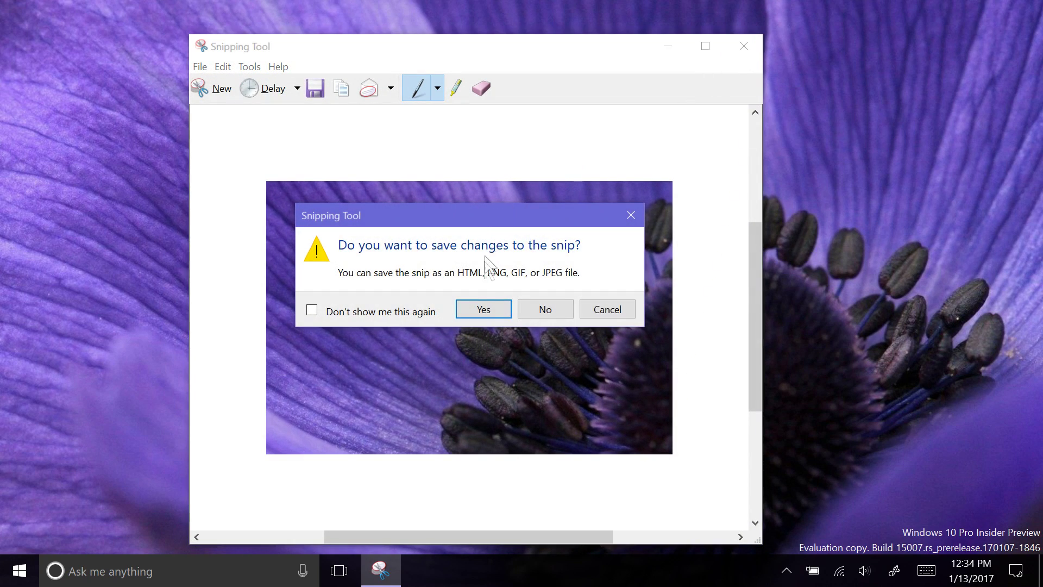
left_click(544, 314)
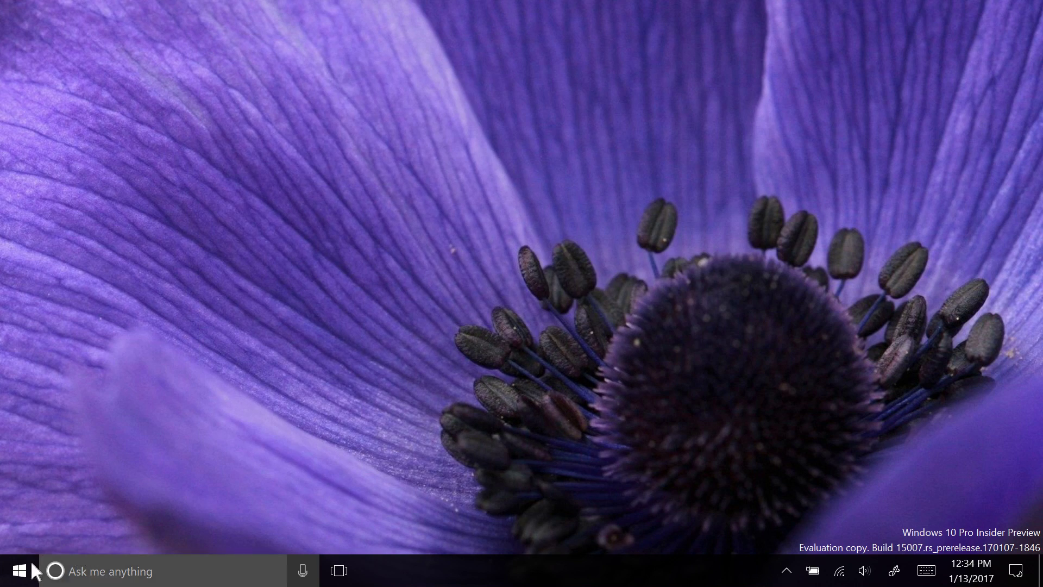
Try the speaker, microphone and speech recognition options on the Holographic Audio and speech page in Settings, and return to the Settings home
left_click(31, 565)
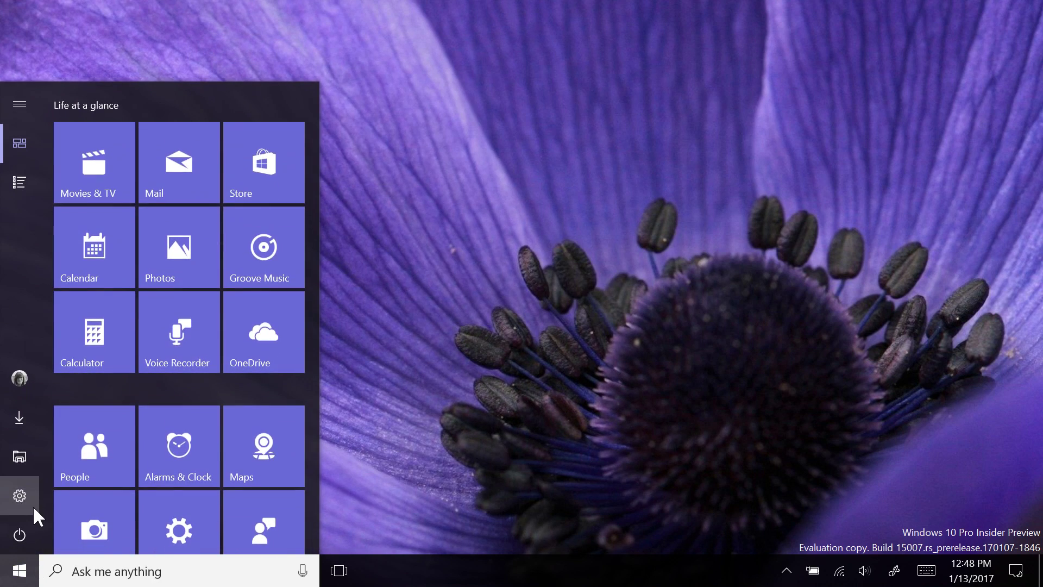
left_click(32, 506)
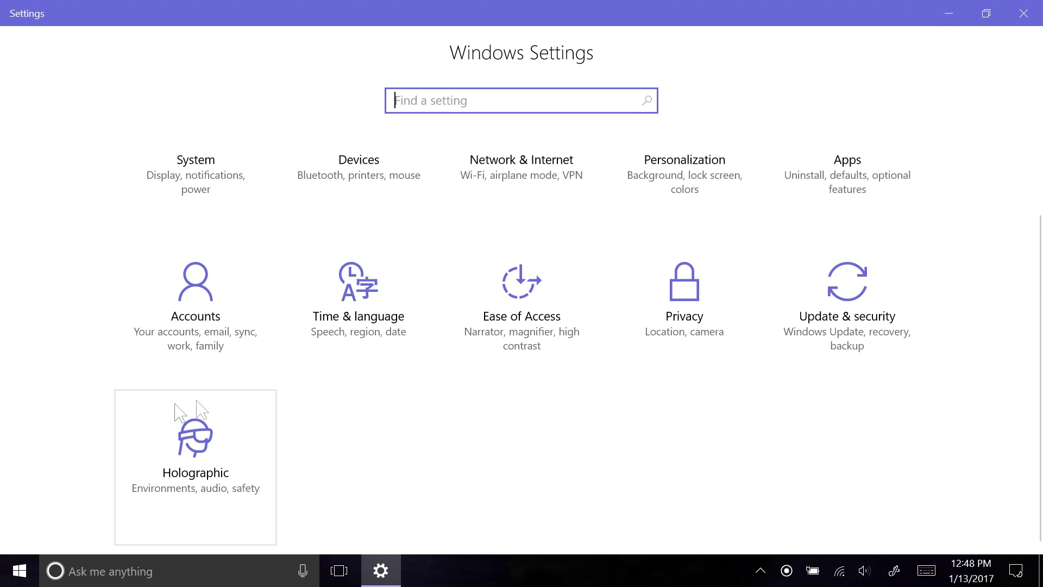
left_click(230, 462)
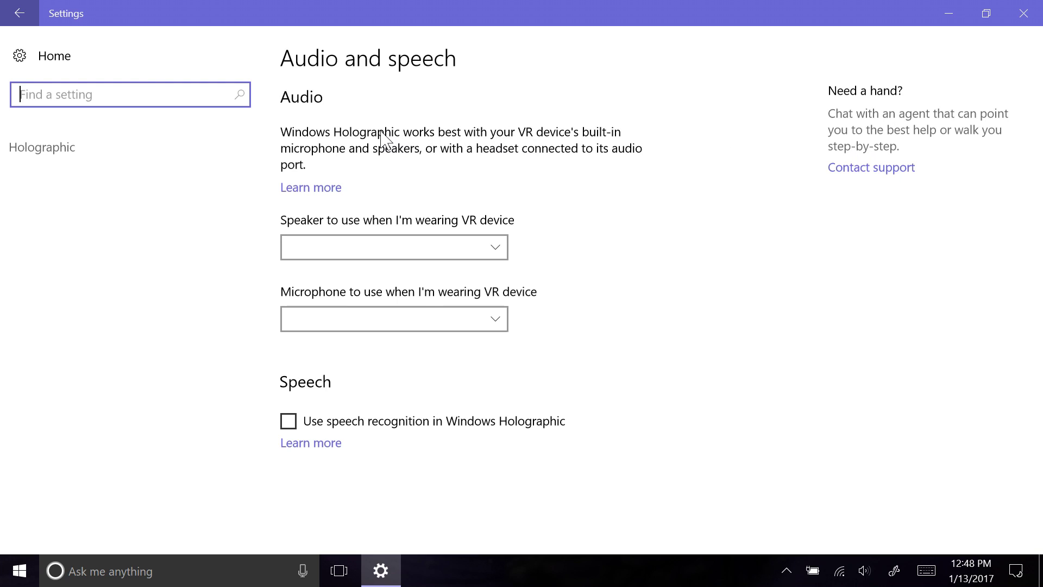
left_click(364, 246)
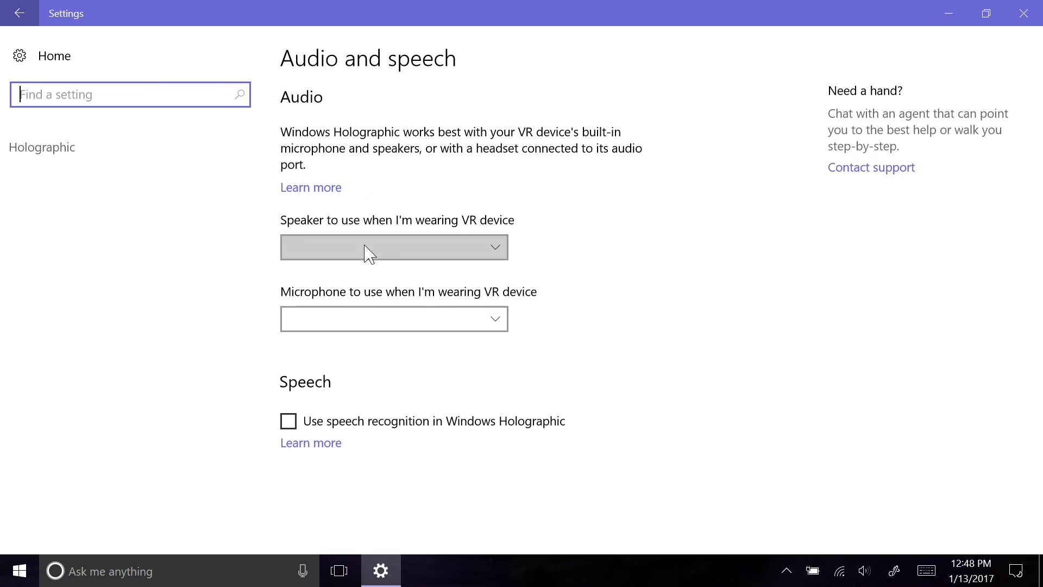
left_click(399, 314)
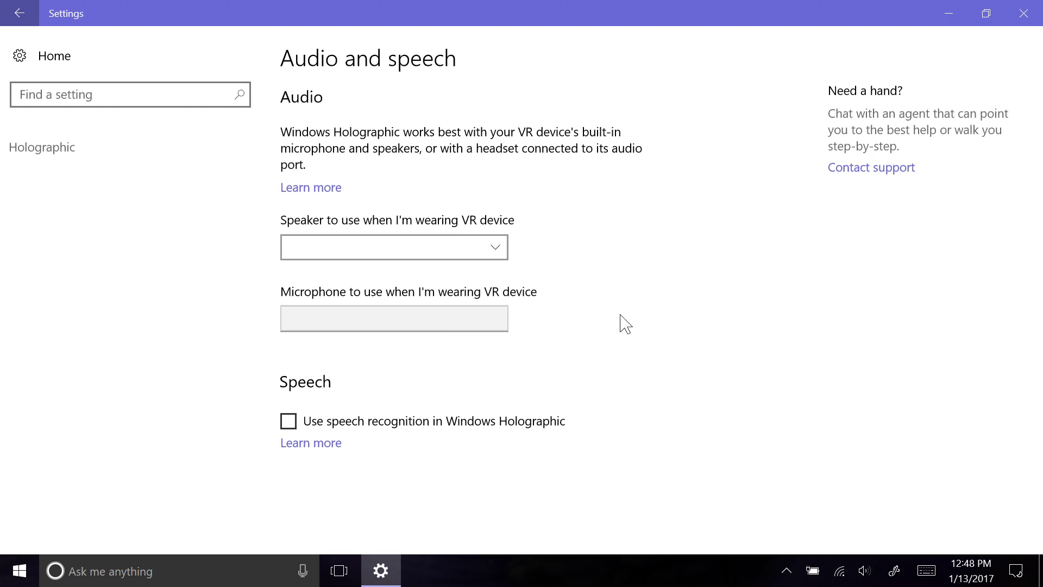
left_click(290, 428)
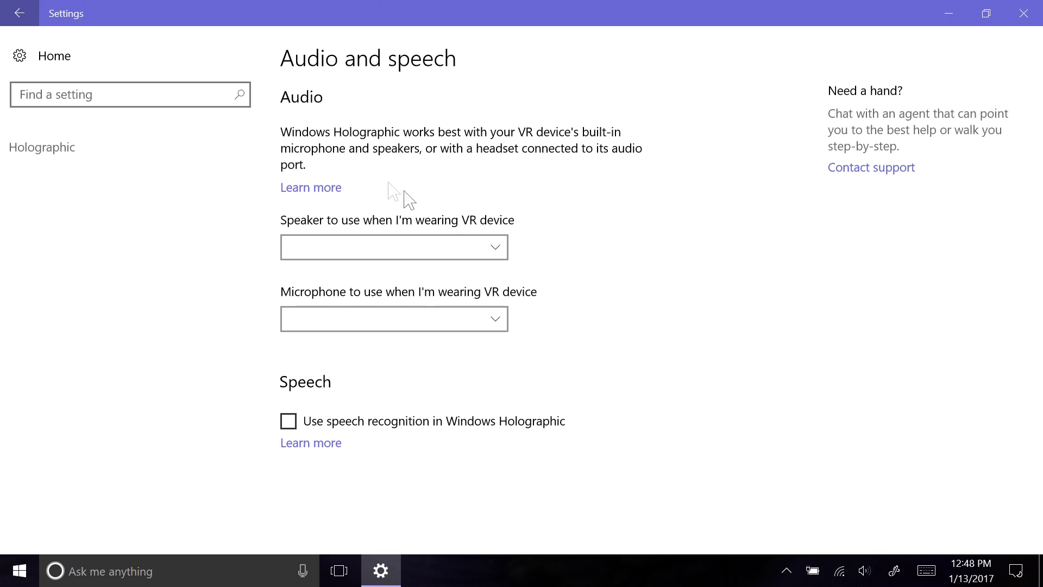
left_click(147, 54)
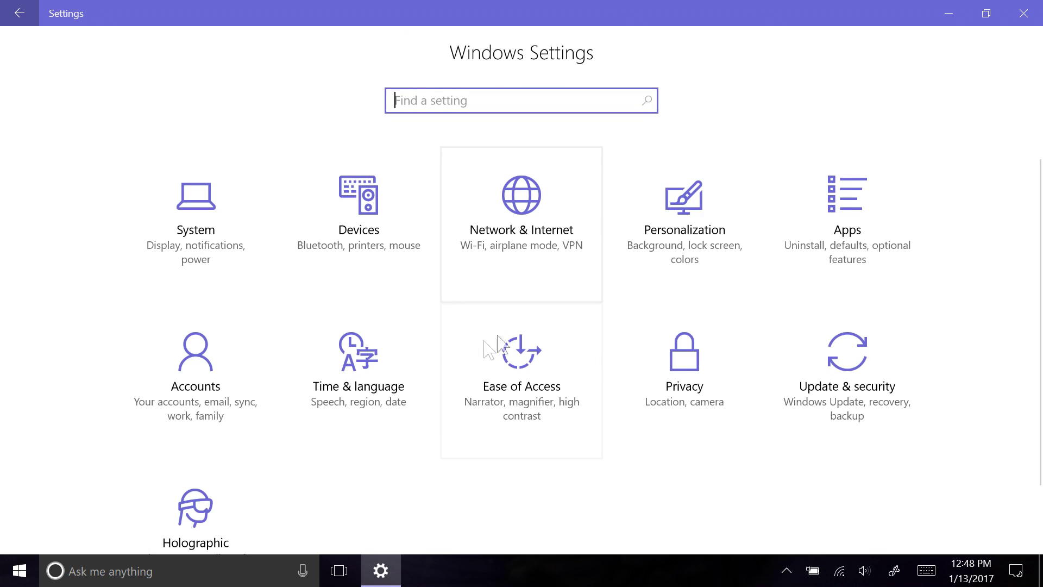
View the Sign-in options page of Accounts, from Require sign-in and Dynamic Lock down to Privacy
left_click(226, 396)
left_click(155, 273)
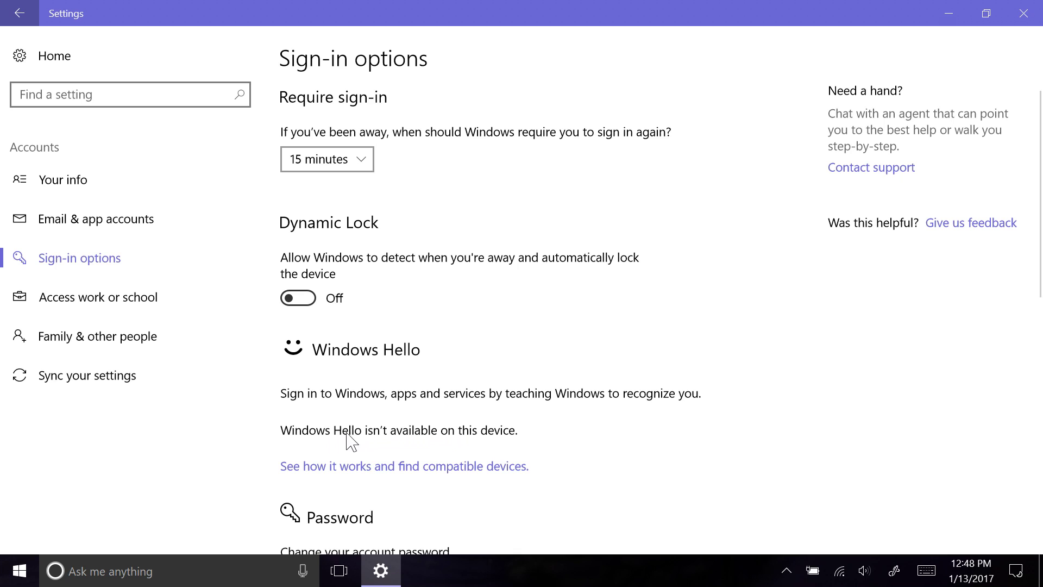
scroll(364, 430, "down", 1)
scroll(380, 422, "up", 1)
scroll(664, 373, "down", 7)
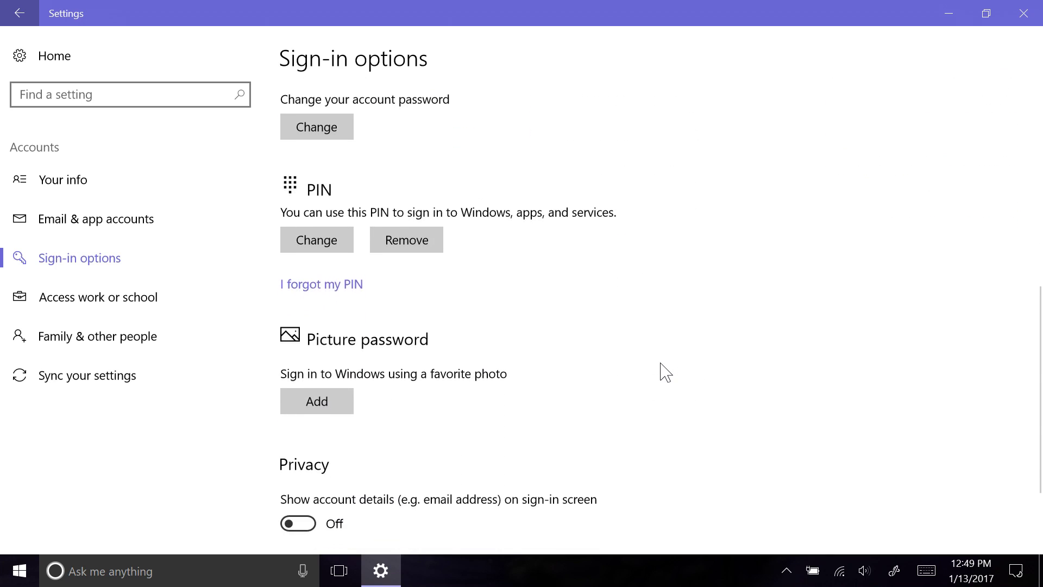
scroll(665, 373, "up", 8)
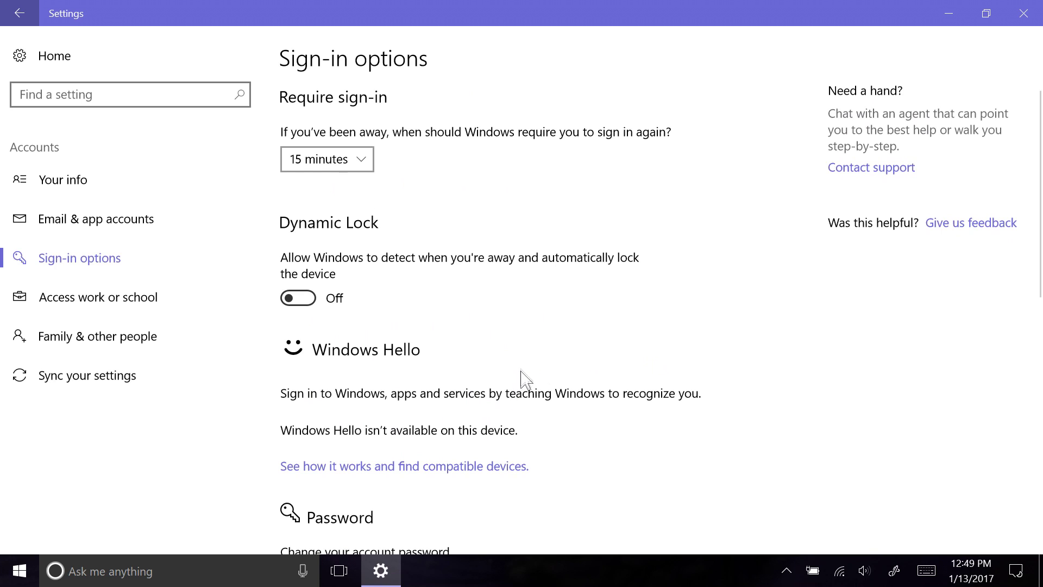
Look through the Themes page of Personalization, from the current theme's options to the saved themes, and minimize Settings
left_click(73, 62)
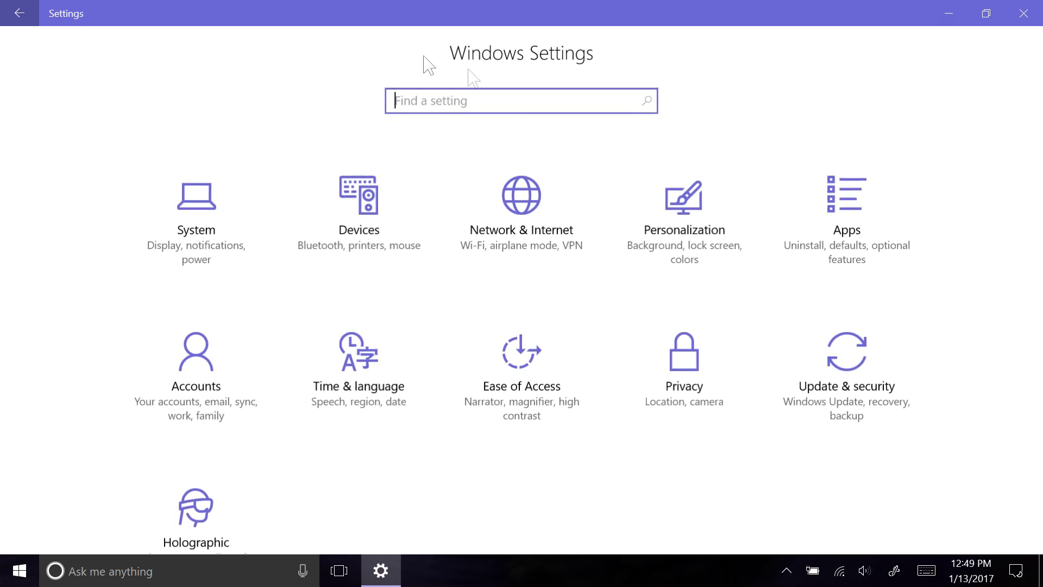
left_click(687, 226)
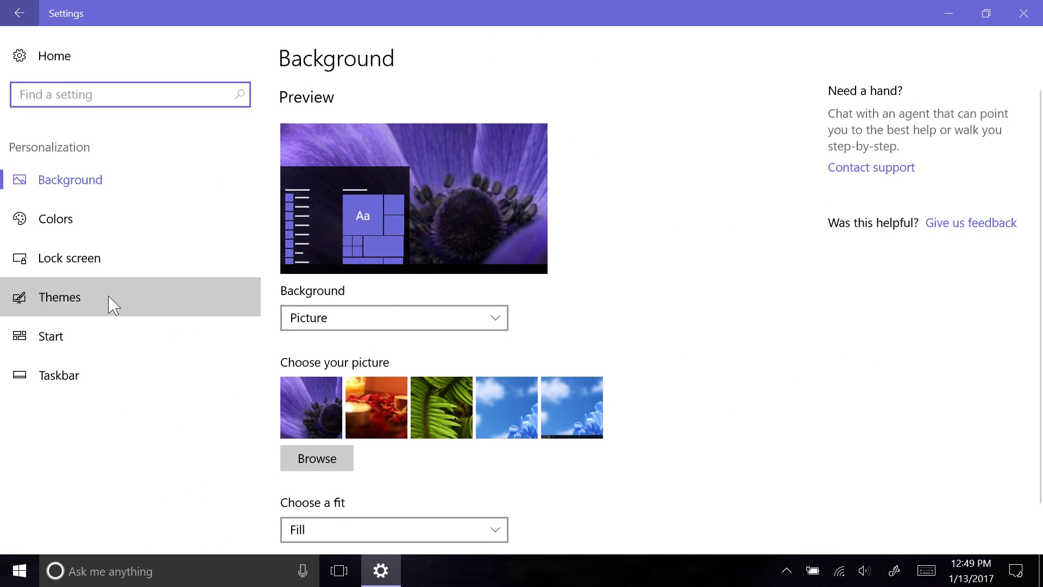
left_click(111, 305)
scroll(456, 353, "down", 6)
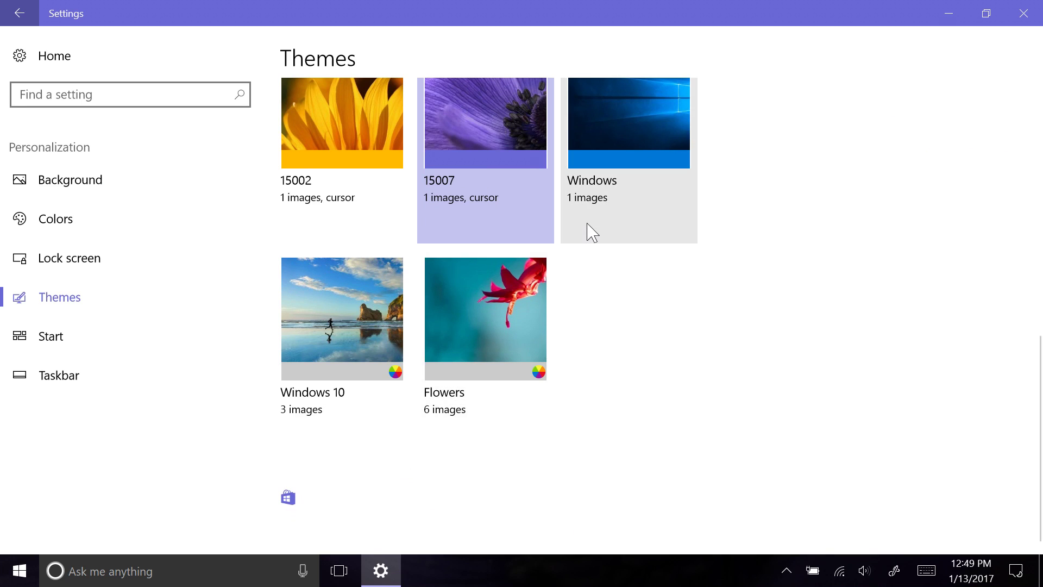
scroll(589, 230, "up", 5)
scroll(589, 230, "up", 4)
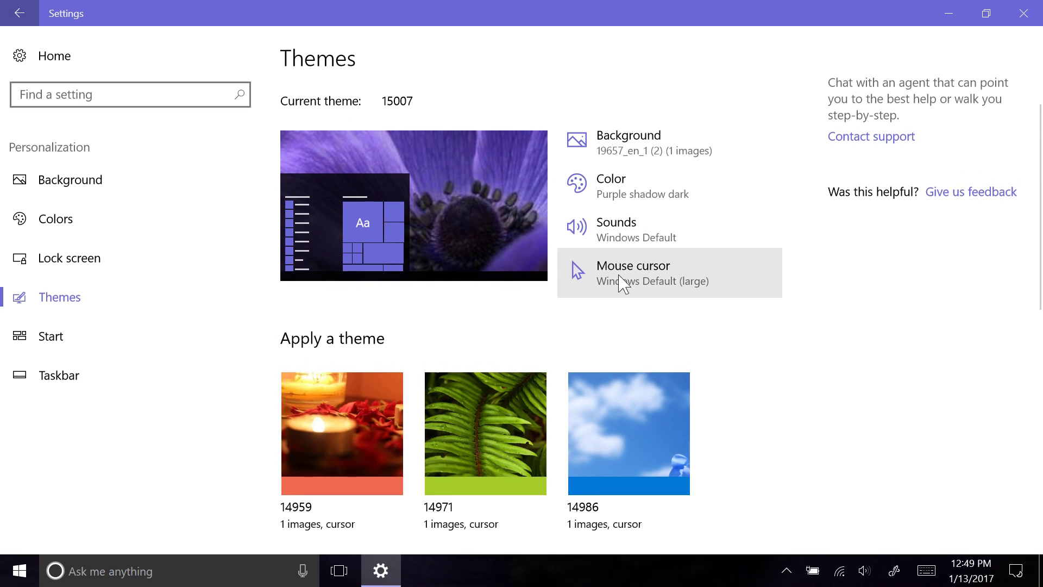
scroll(622, 232, "down", 5)
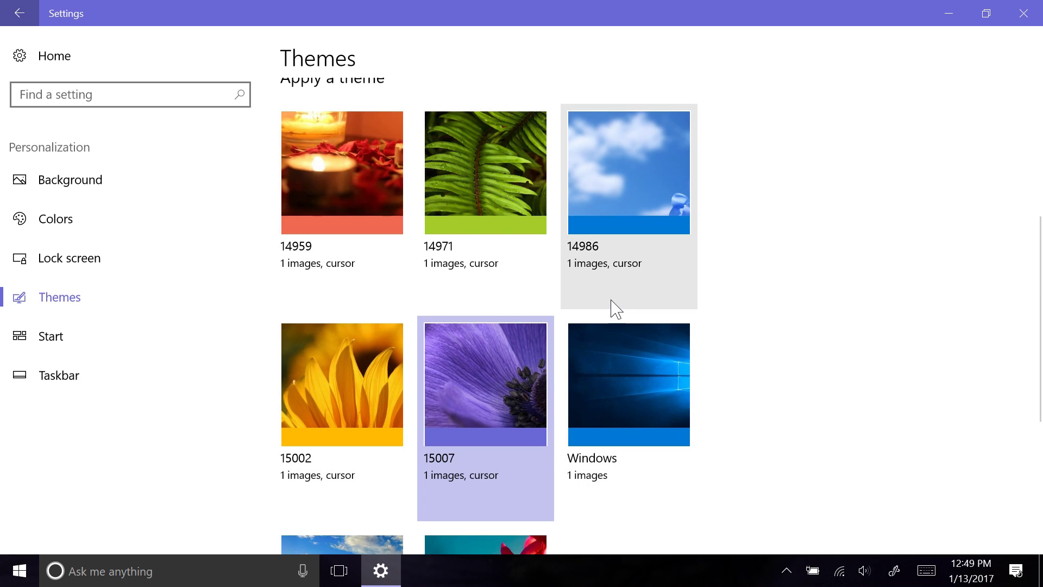
scroll(745, 252, "down", 5)
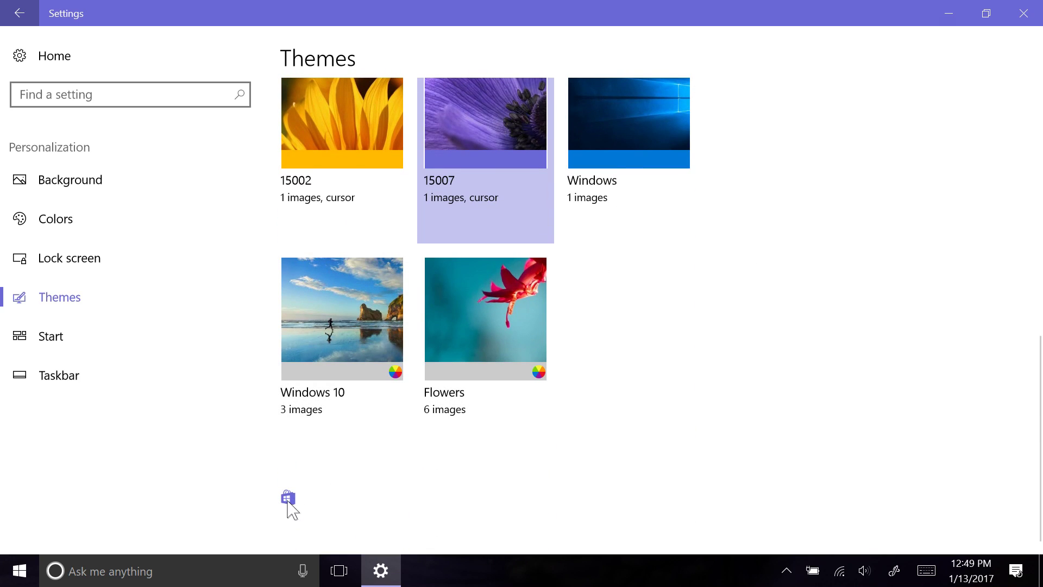
left_click(964, 3)
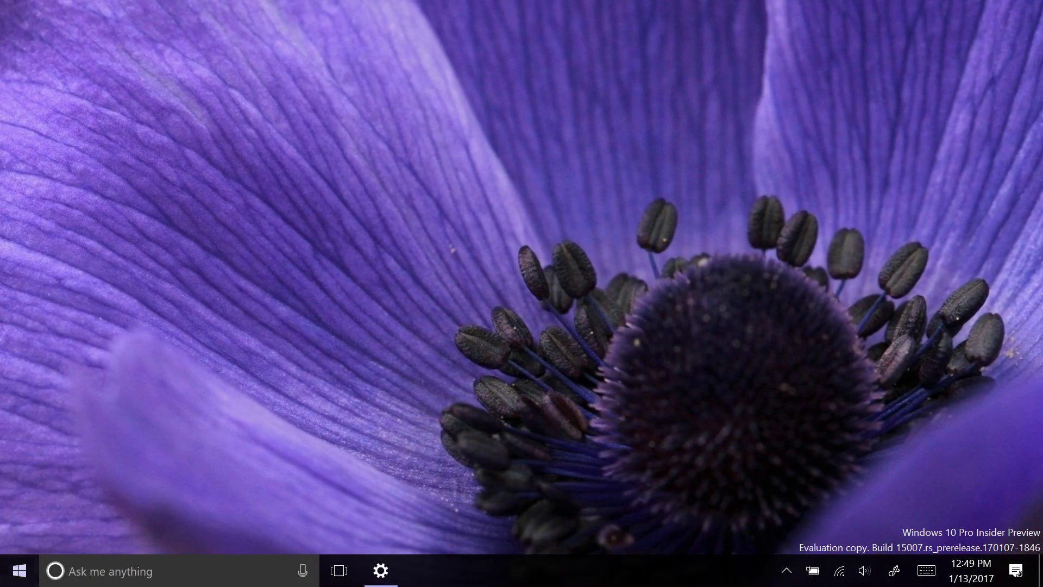
Launch Microsoft Edge from Start, search for "windows themes", and open Microsoft's Featured Desktop Themes support page
left_click(20, 570)
scroll(158, 431, "down", 5)
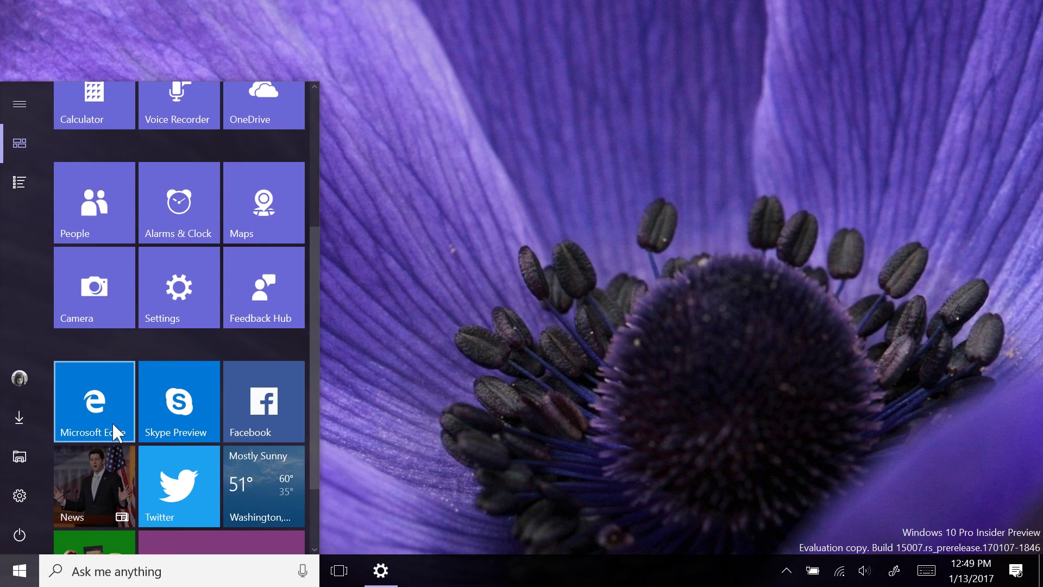
left_click(112, 429)
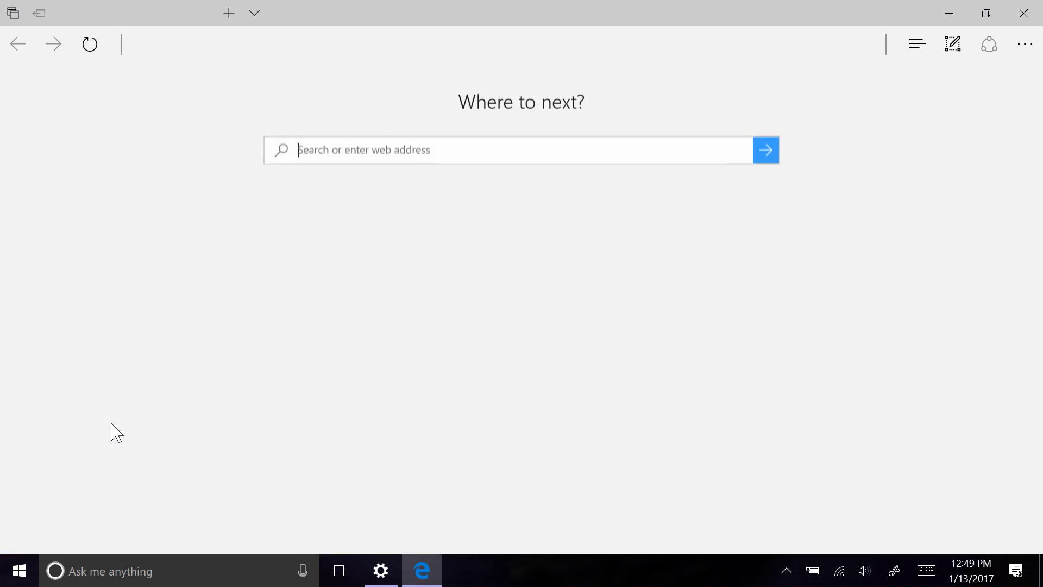
type("windows th")
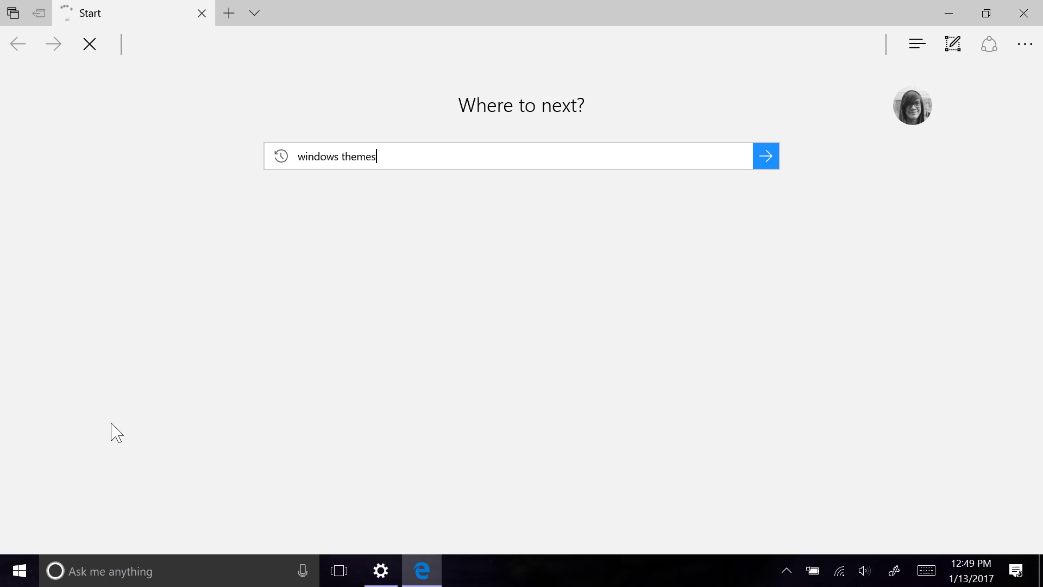
type("emes")
key("Return")
left_click(193, 216)
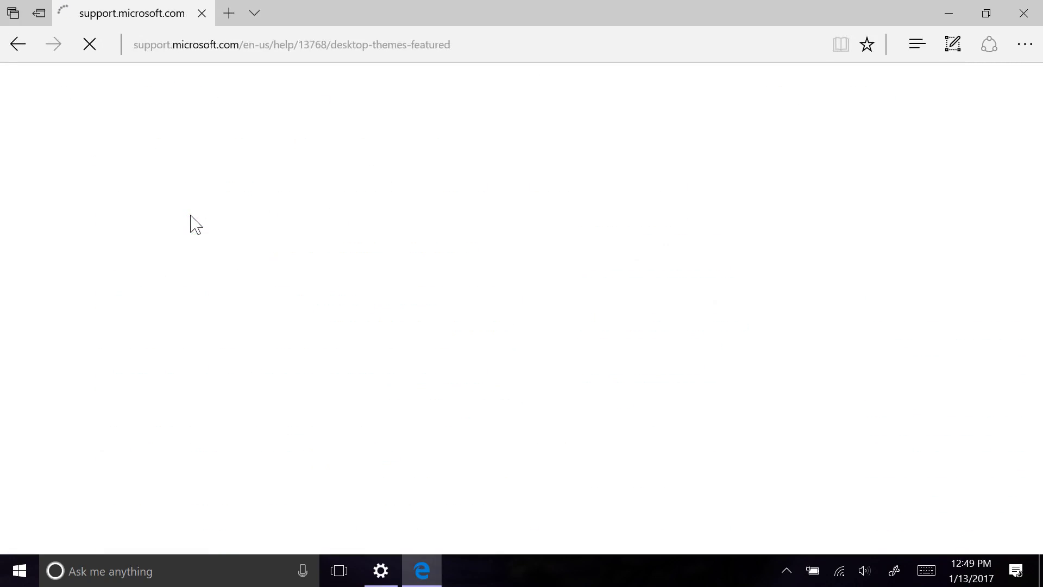
Download the Valentine theme, minimize Edge, and open the LacyHearts theme pack from the Downloads folder
scroll(196, 224, "down", 10)
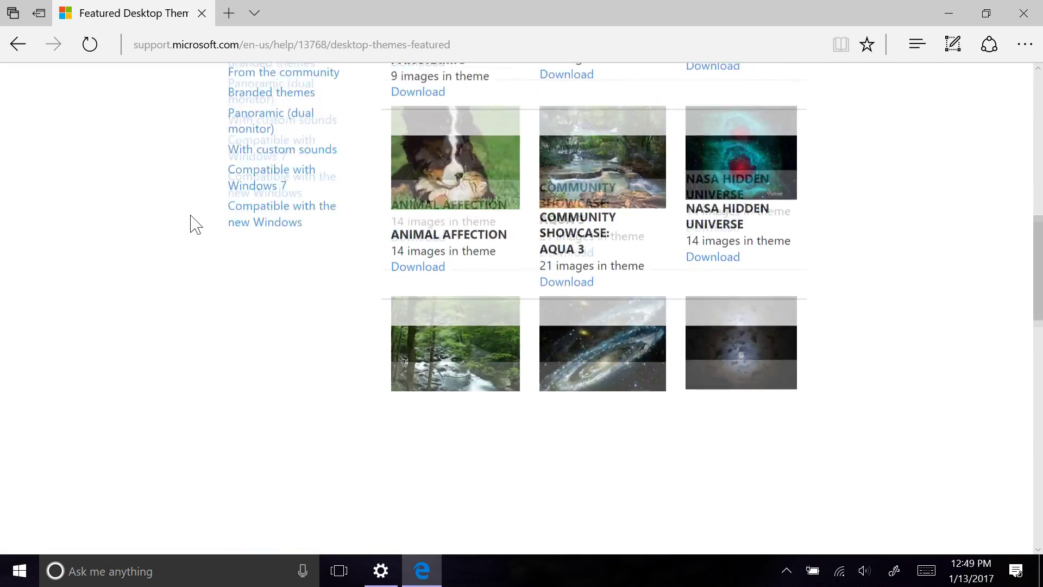
scroll(192, 223, "down", 8)
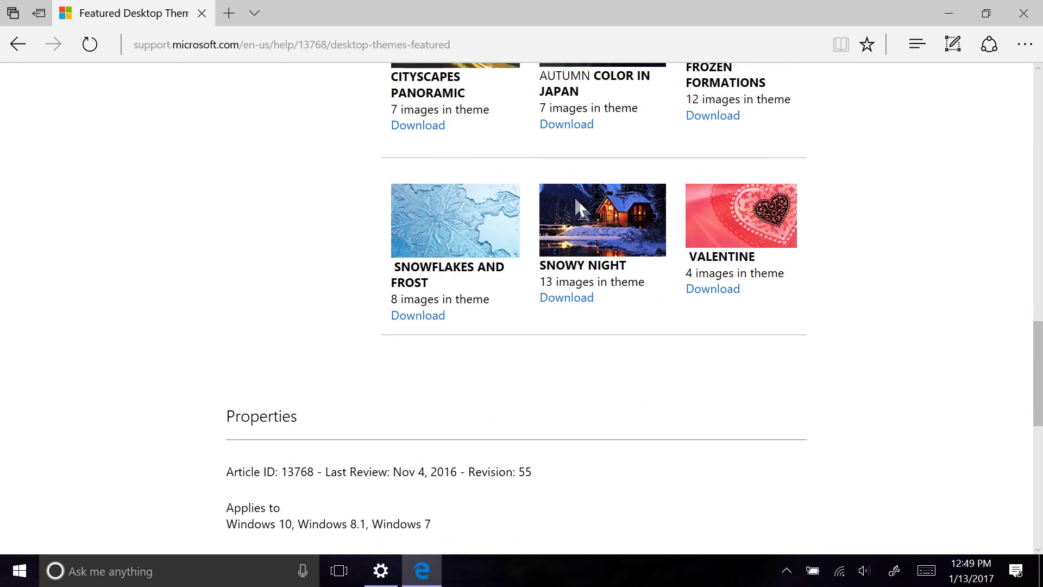
left_click(708, 291)
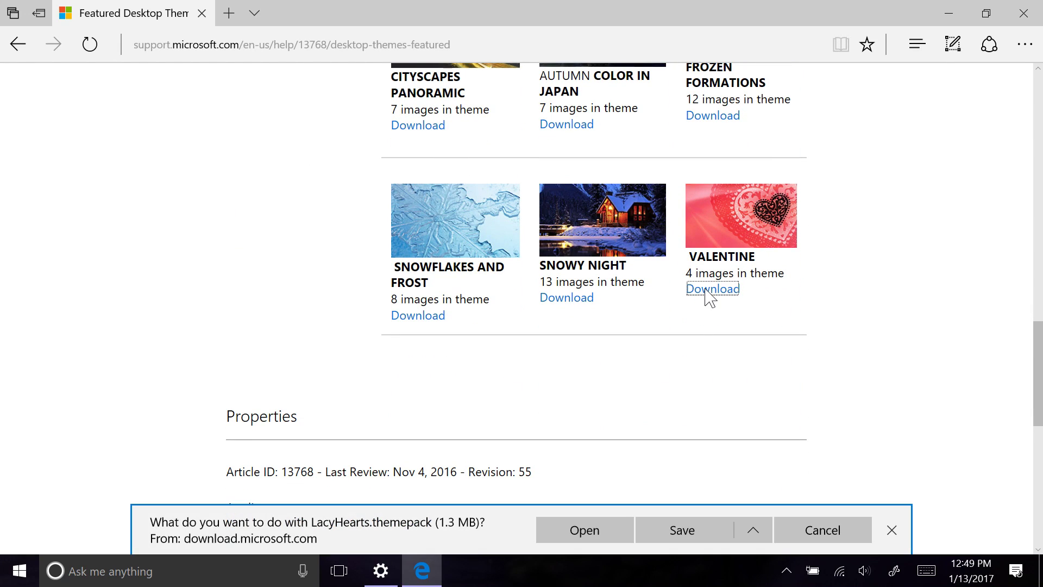
left_click(716, 536)
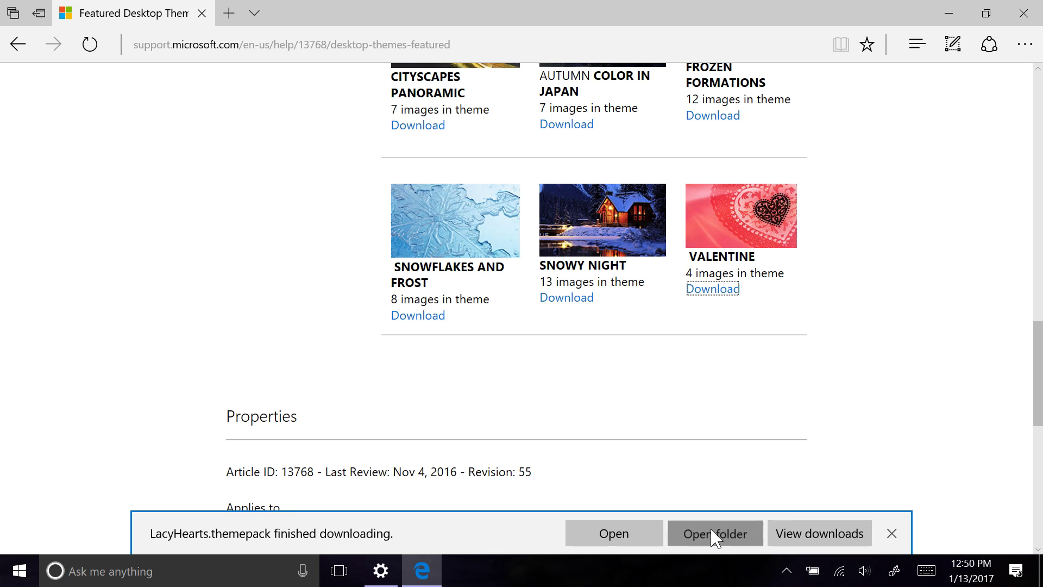
left_click(949, 13)
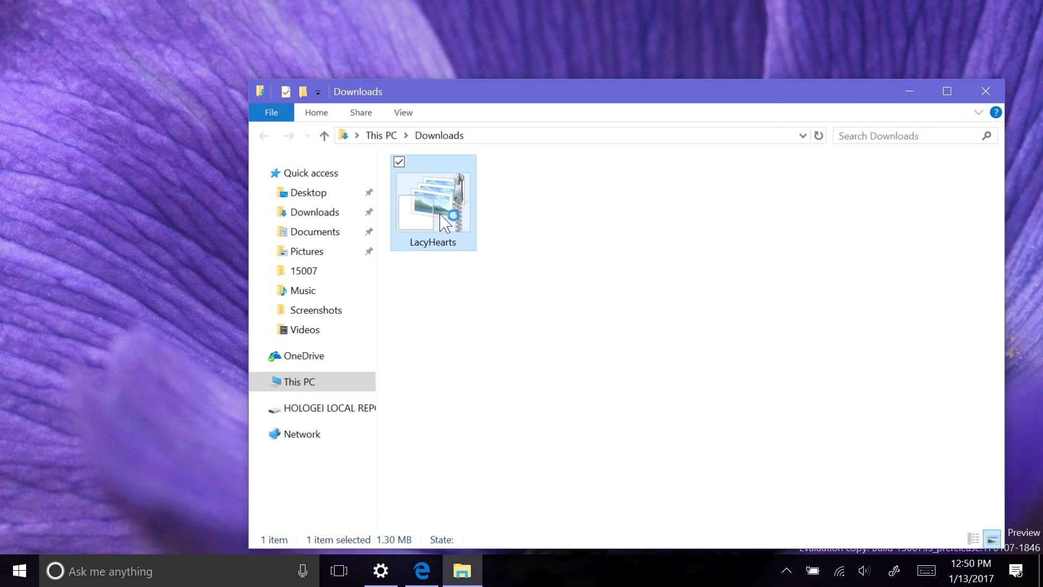
View the Valentine theme among the saved themes in Personalization, and close Settings and the Downloads window
right_click(181, 272)
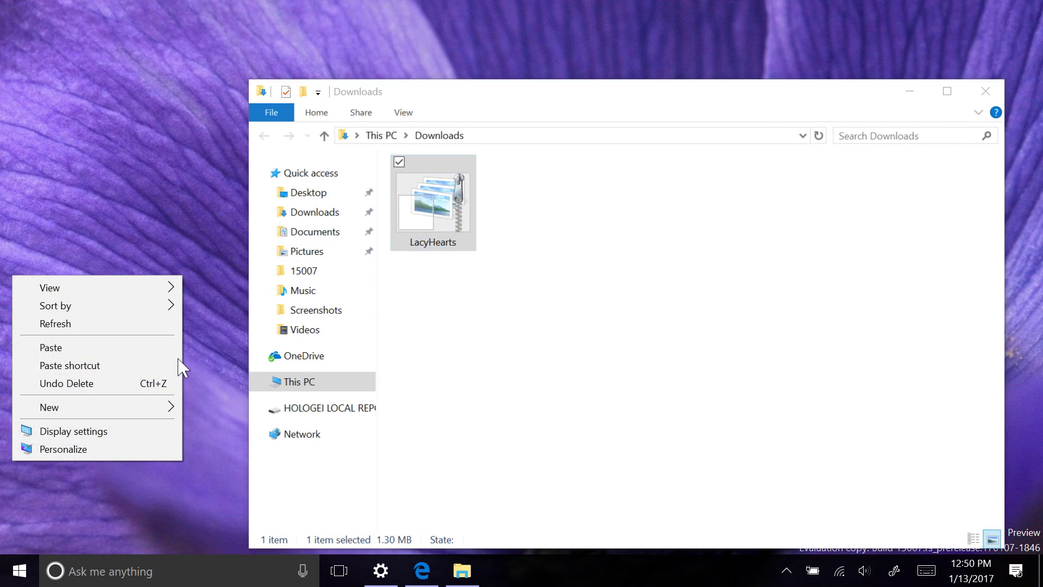
left_click(139, 448)
scroll(448, 372, "down", 10)
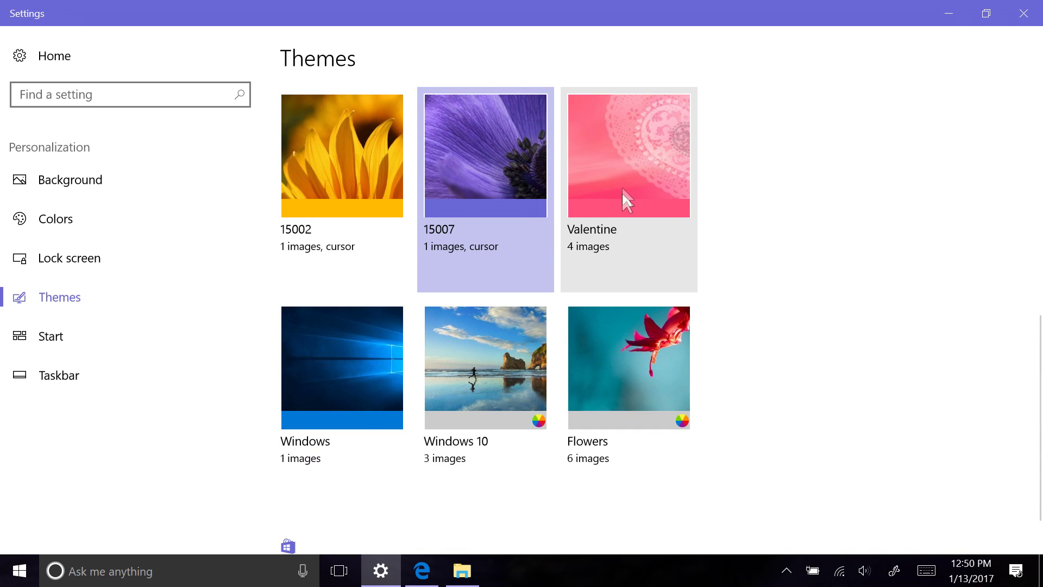
left_click(1023, 13)
left_click(993, 89)
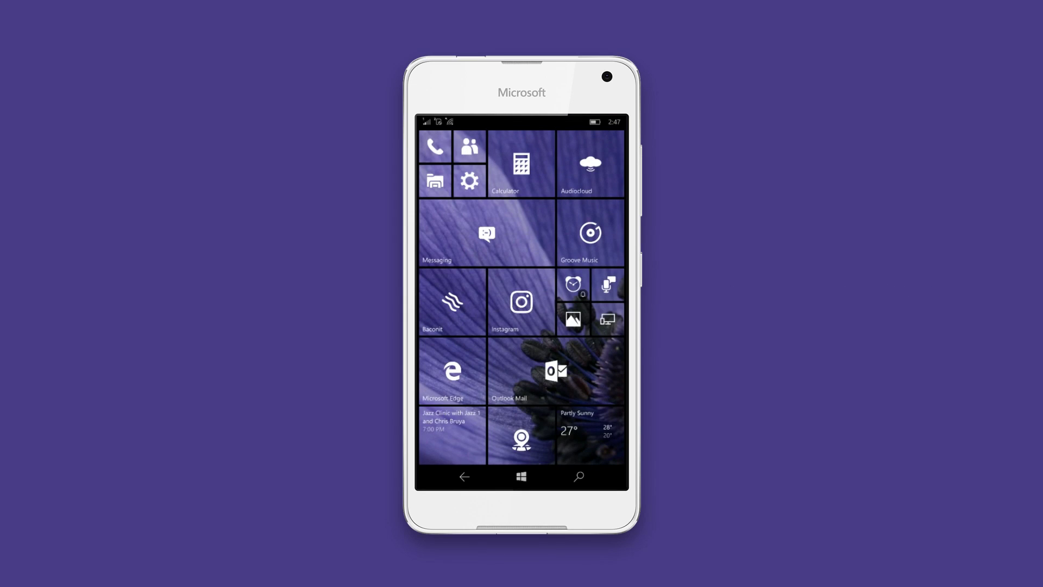
Browse up and down the YouTube mobile feed in the phone's Edge browser
left_click(452, 302)
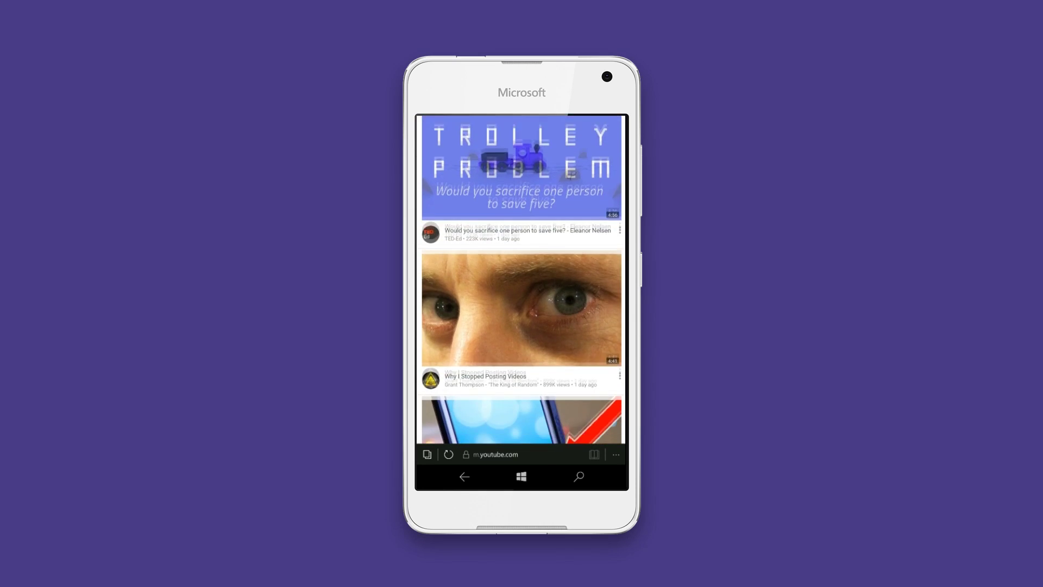
scroll(521, 280, "down", 1)
scroll(473, 326, "up", 5)
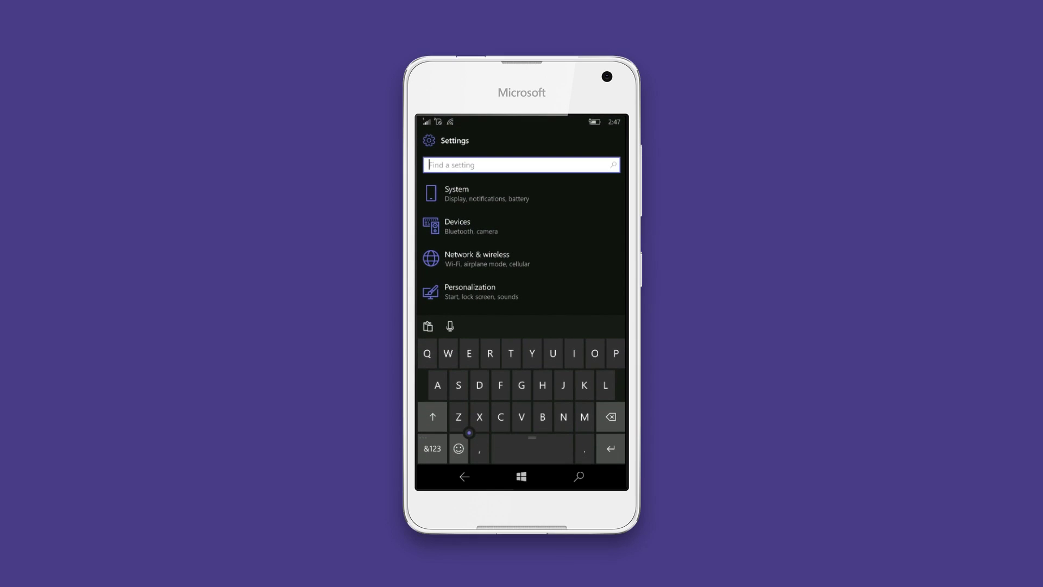
Paste the copied flag emoji repeatedly into the search field of the phone's Settings
left_click(427, 327)
left_click(426, 326)
left_click(426, 327)
key("ctrl+v")
key("ctrl+v")
key("ctrl+v")
key("ctrl+v")
key("ctrl+v")
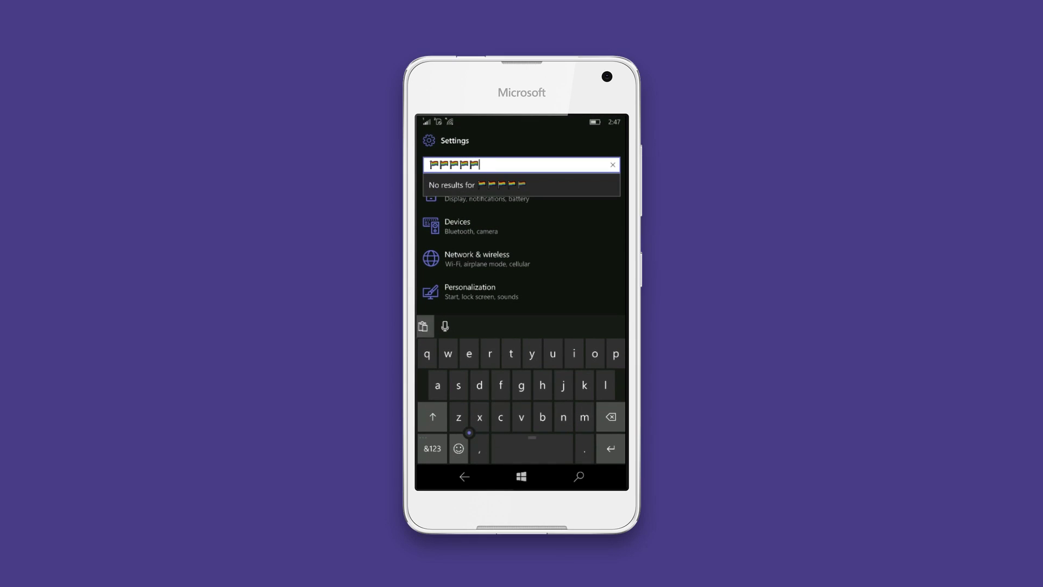
type("🏳️‍🌈")
type("🏳️‍🌈")
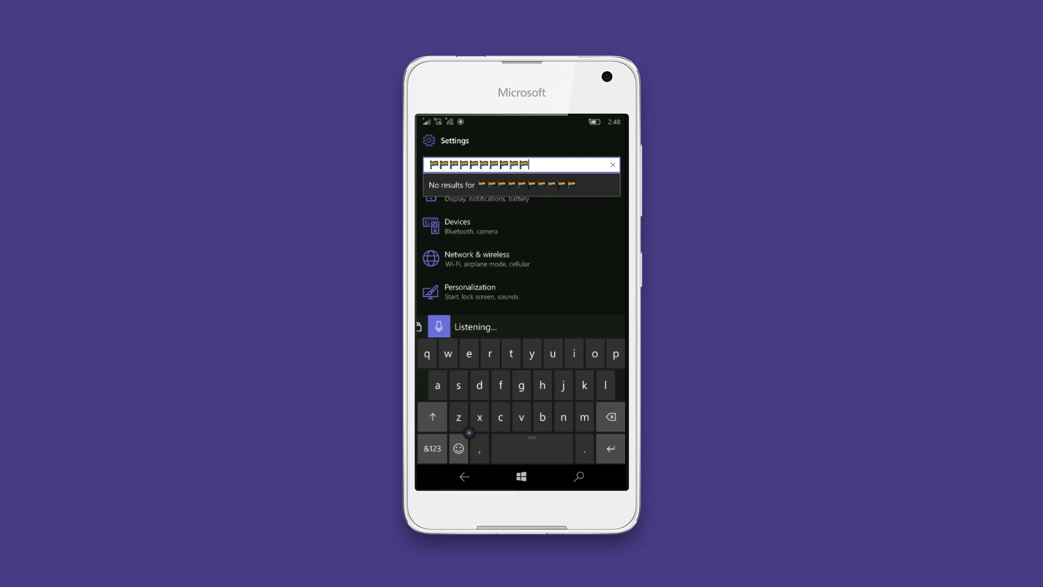
Open Cortana on the phone and go through its menu to the account screen
key("super")
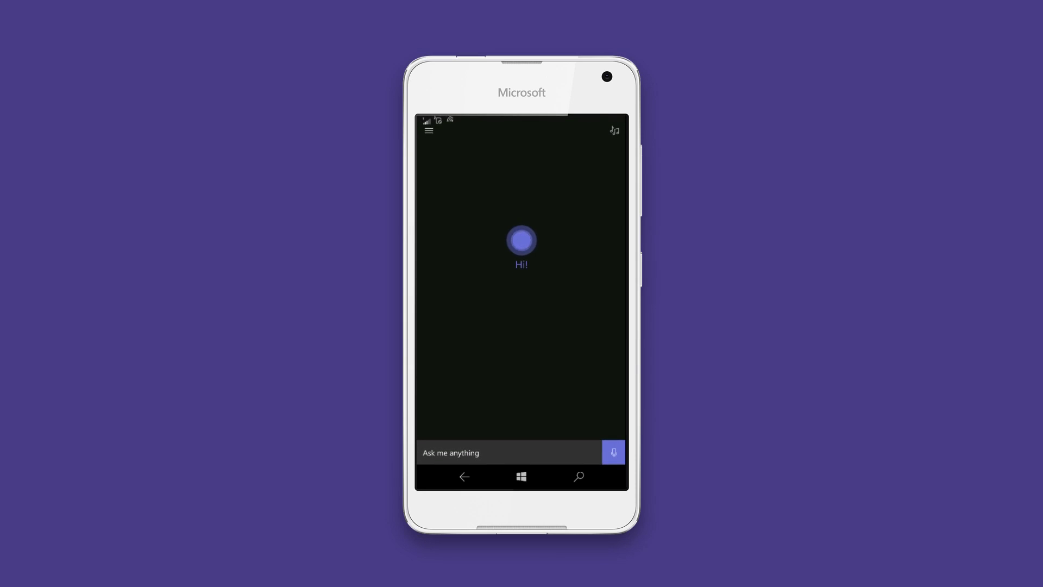
left_click(428, 130)
left_click(458, 180)
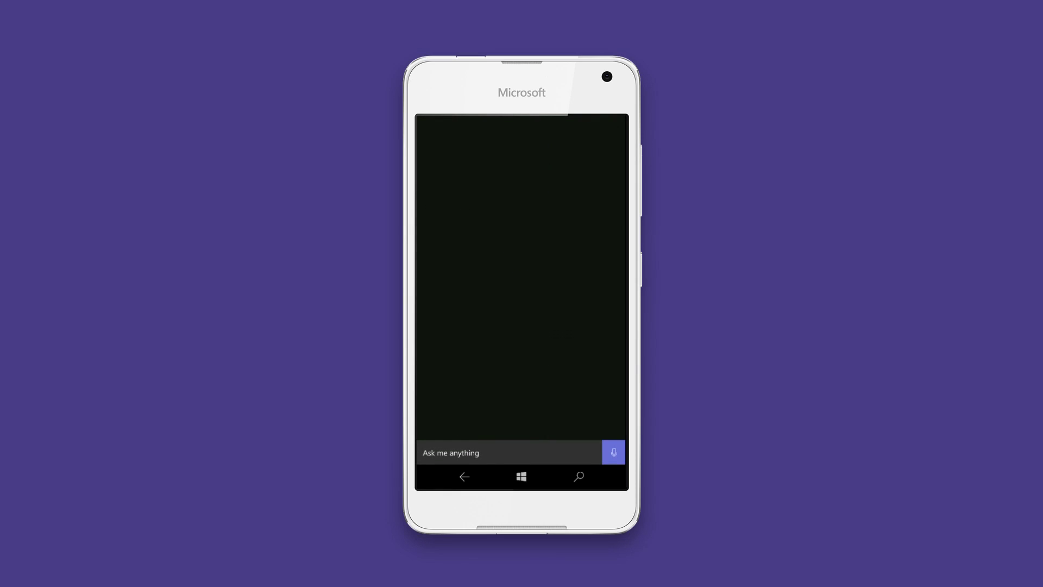
left_click(472, 287)
left_click(472, 286)
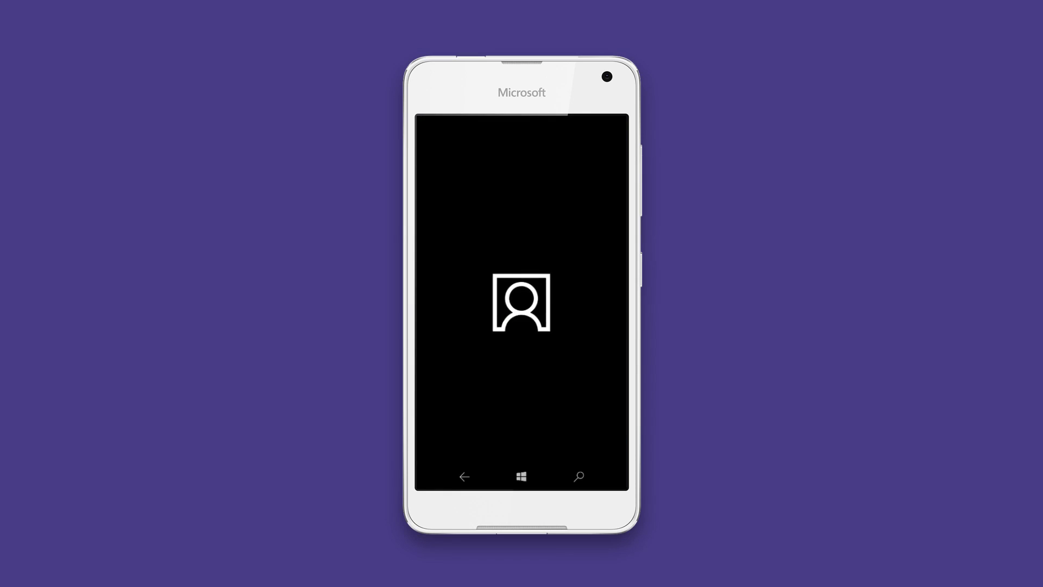
left_click(522, 237)
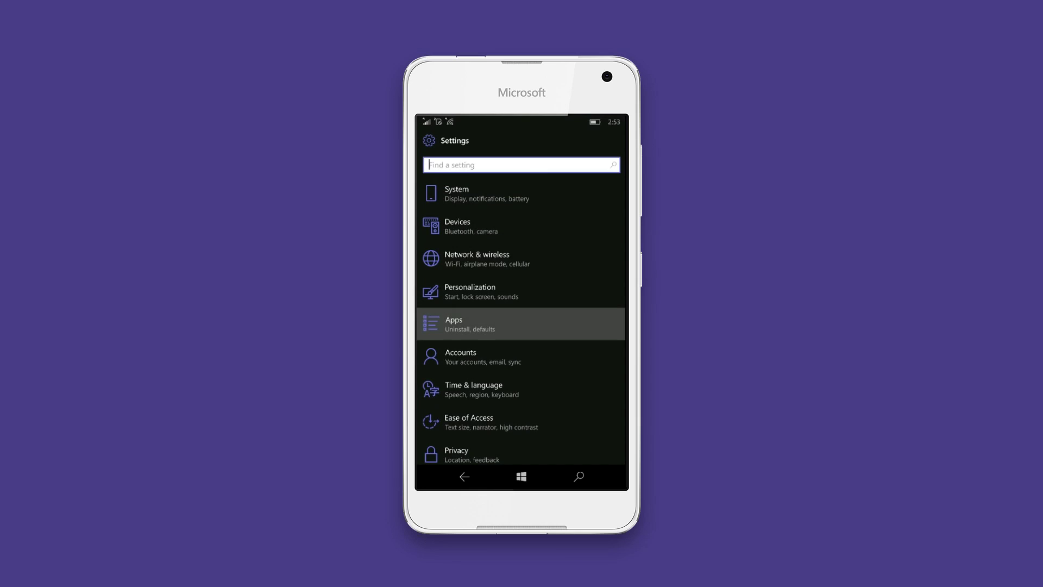
Reset the Camera app from its advanced options in the phone's Apps & features settings, confirming the data deletion
left_click(464, 216)
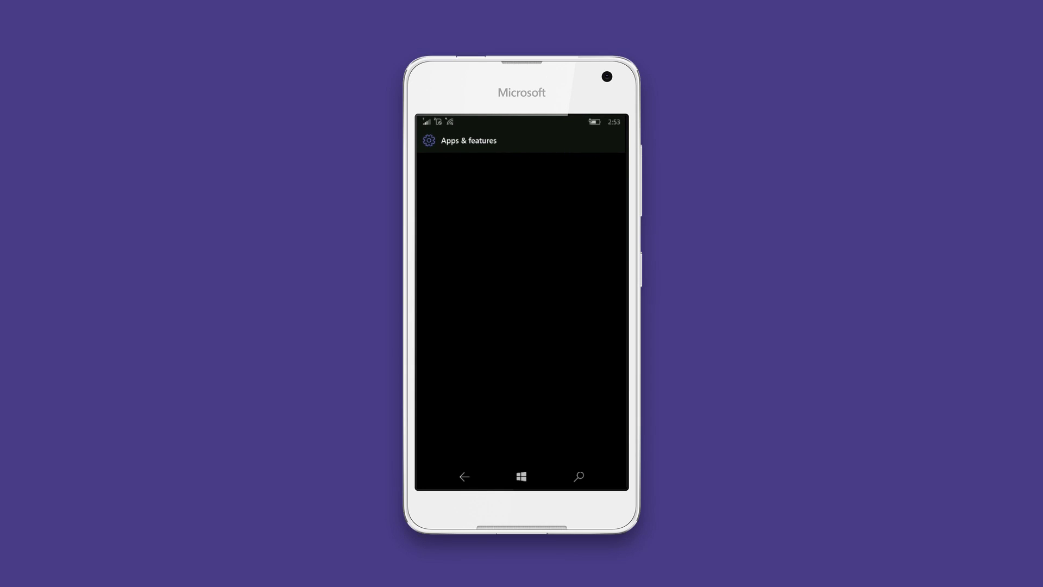
scroll(518, 304, "down", 15)
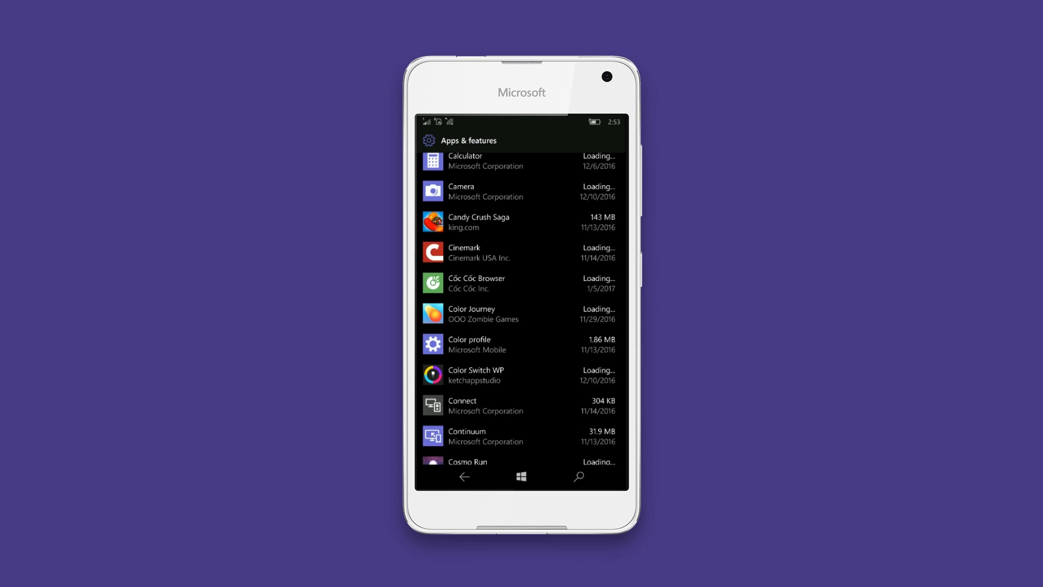
left_click(519, 191)
scroll(519, 305, "up", 2)
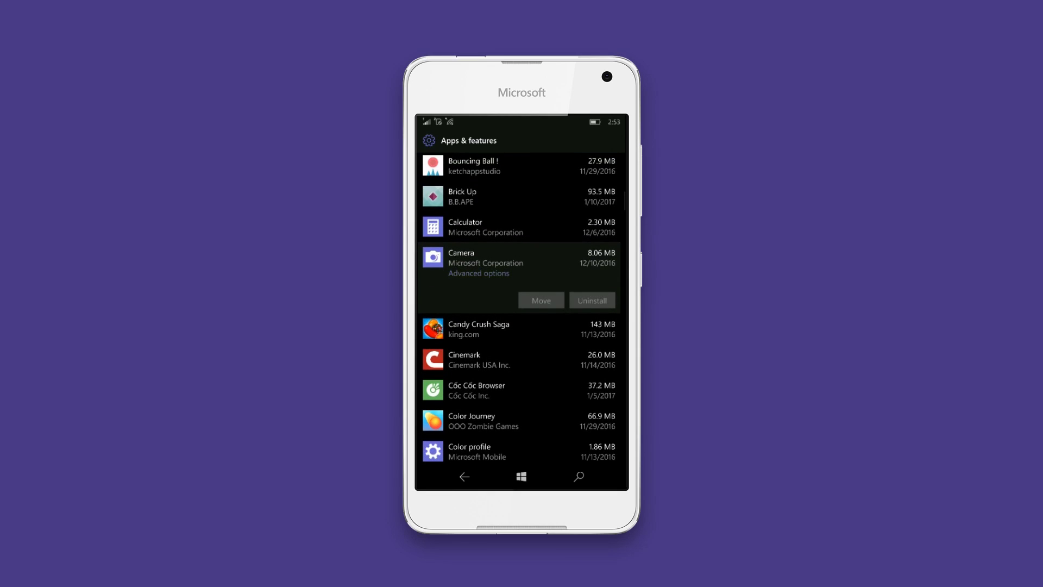
left_click(479, 273)
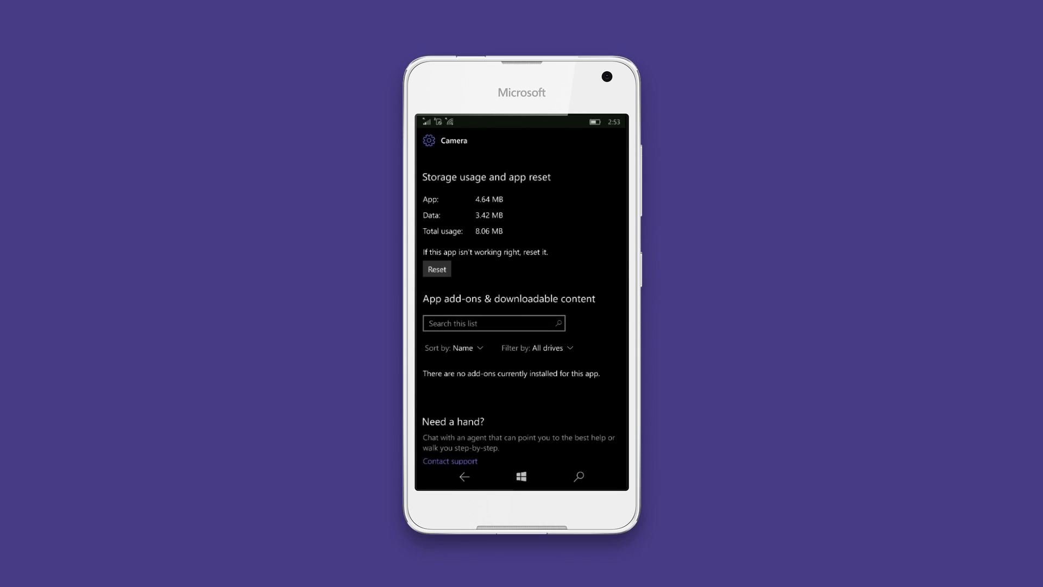
left_click(437, 269)
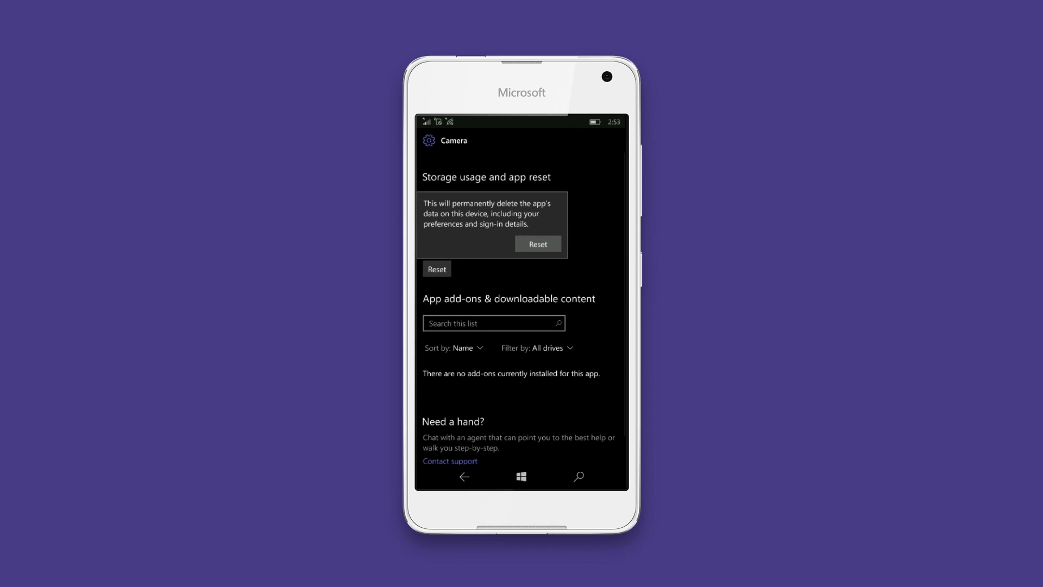
left_click(538, 243)
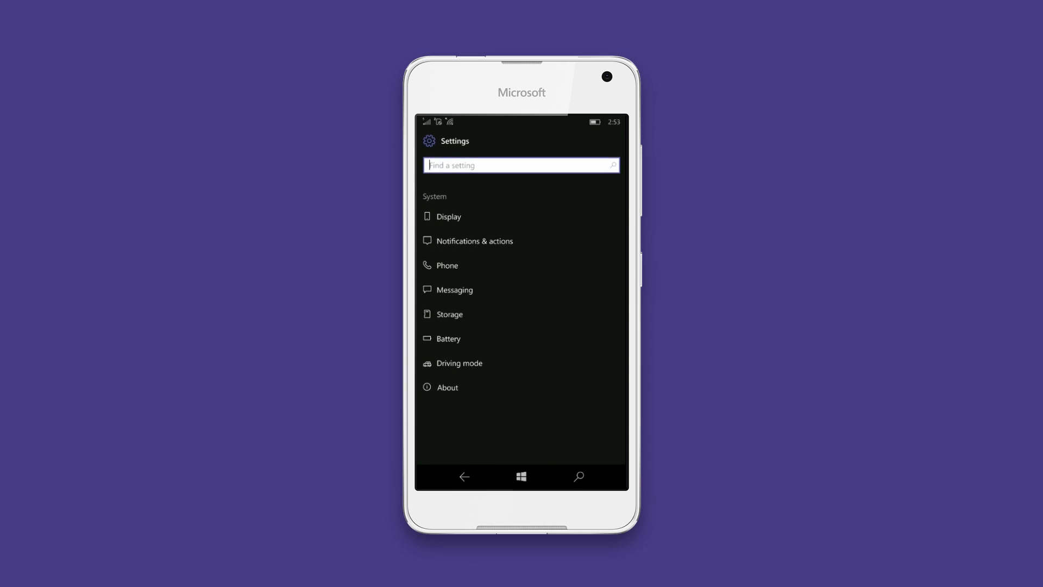
View the storage usage breakdown of SD Card (D:) in the phone's Storage settings
left_click(450, 314)
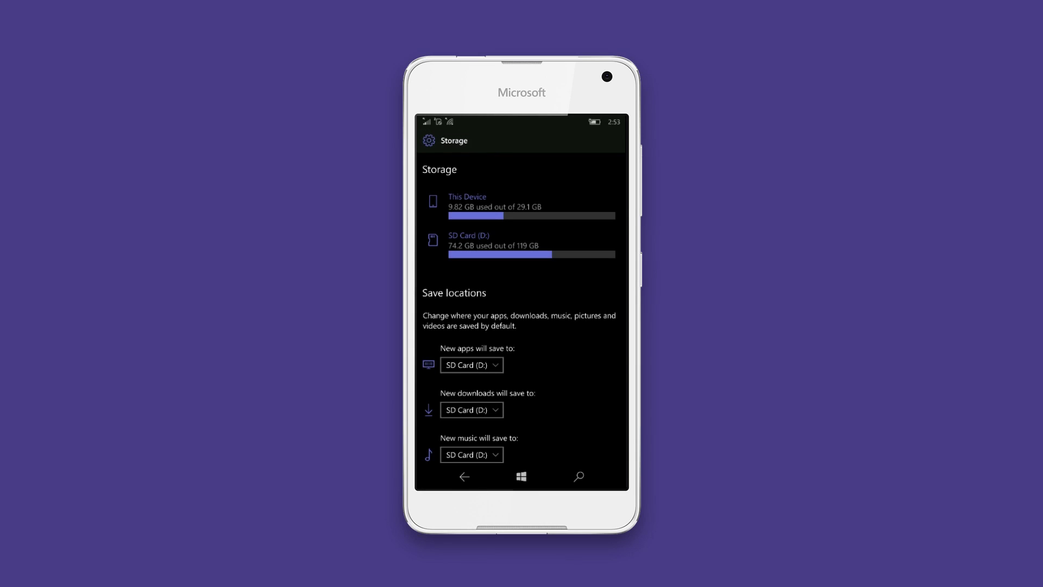
left_click(505, 244)
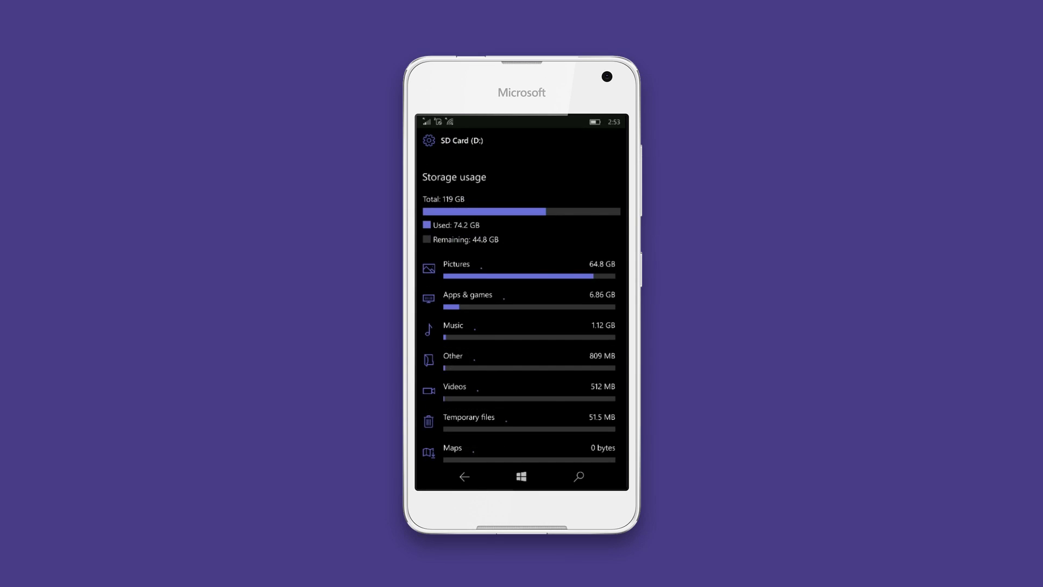
Look over the SD card's storage page down to its remove and format options, and return to the main Settings list
scroll(520, 304, "down", 5)
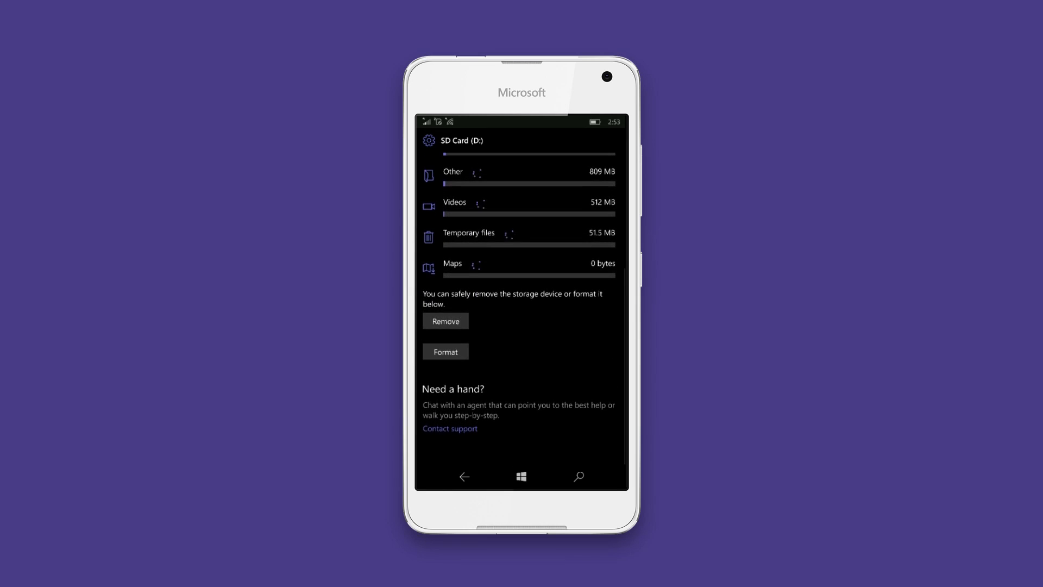
scroll(521, 305, "up", 5)
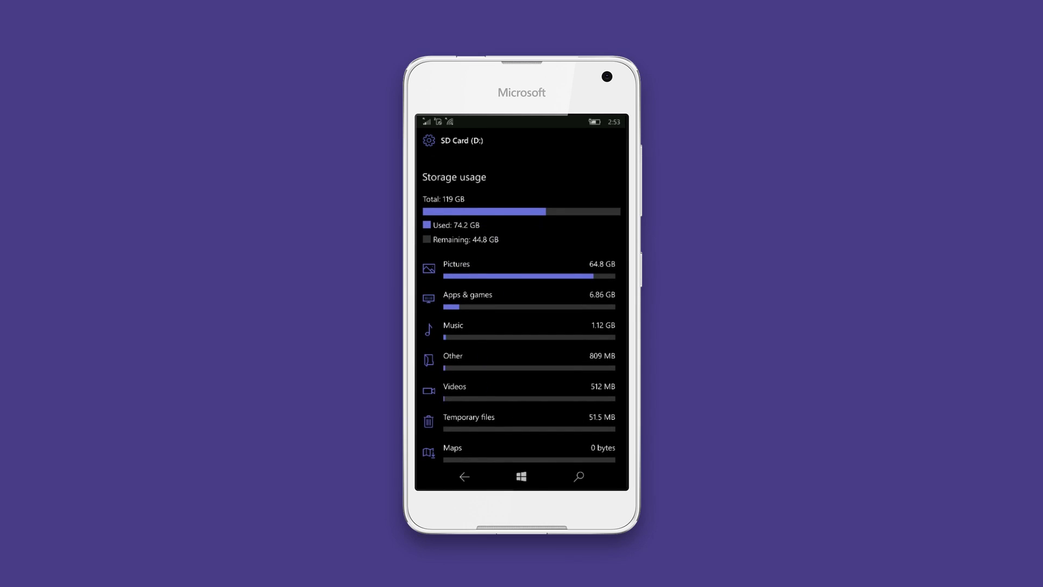
left_click(429, 140)
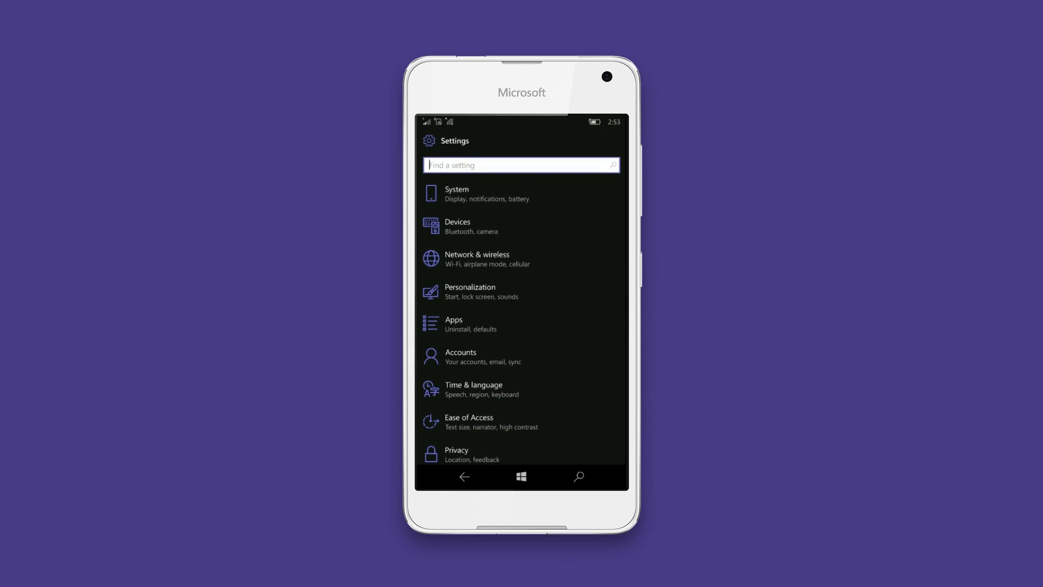
In the phone's Bluetooth & other devices settings, expand the Microsoft Sculpt Comfort Mouse and NS-CSPBTHOL16 entries and open the choices for adding a device
left_click(458, 226)
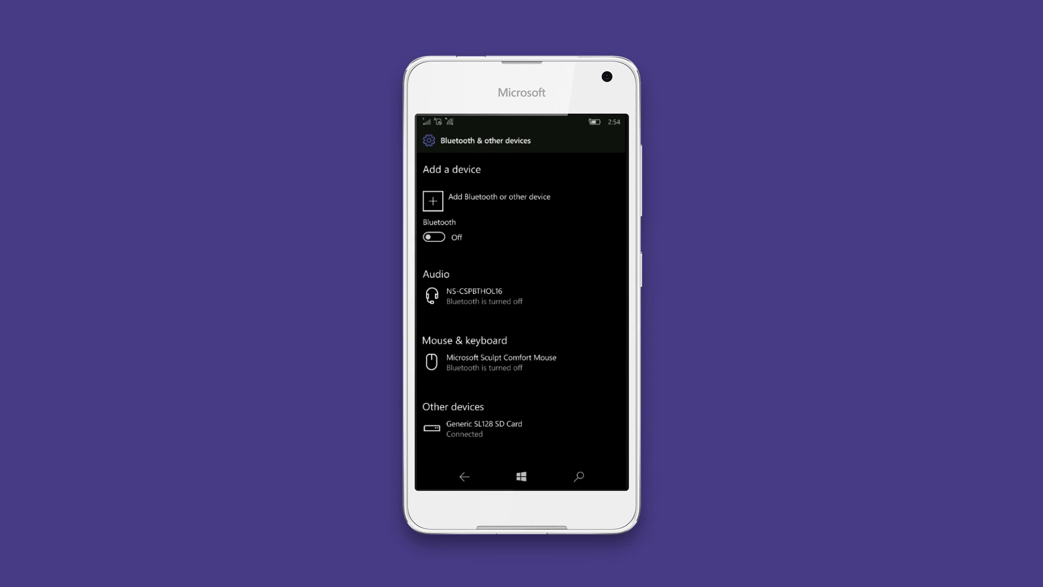
scroll(521, 309, "down", 3)
scroll(521, 310, "up", 3)
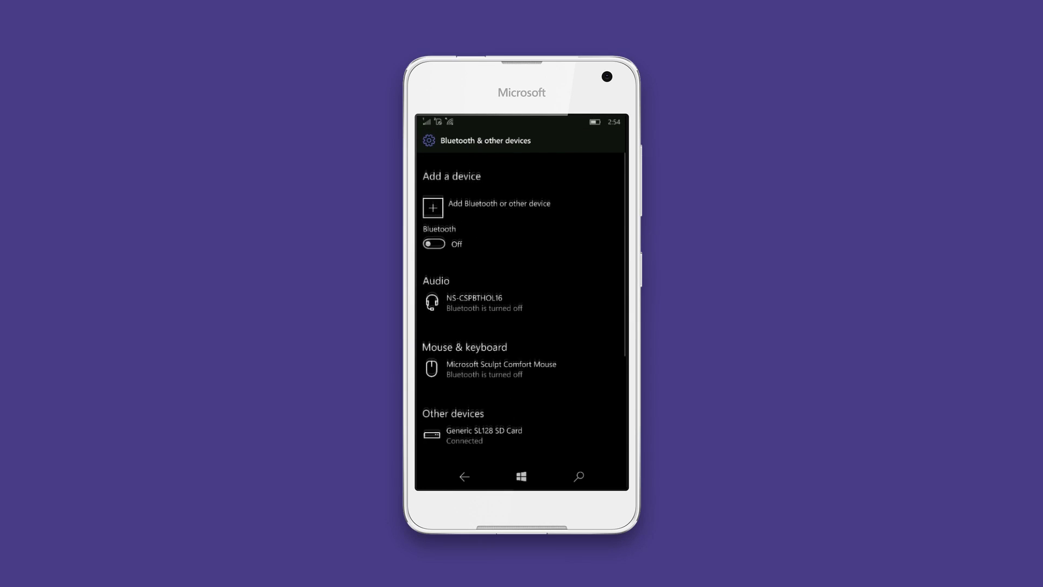
left_click(501, 363)
left_click(500, 296)
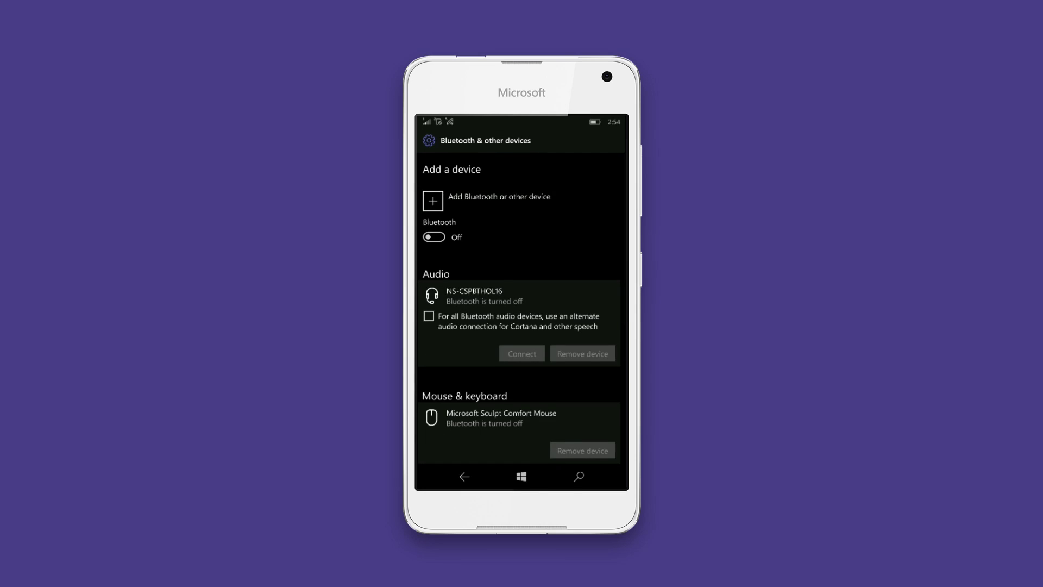
left_click(428, 140)
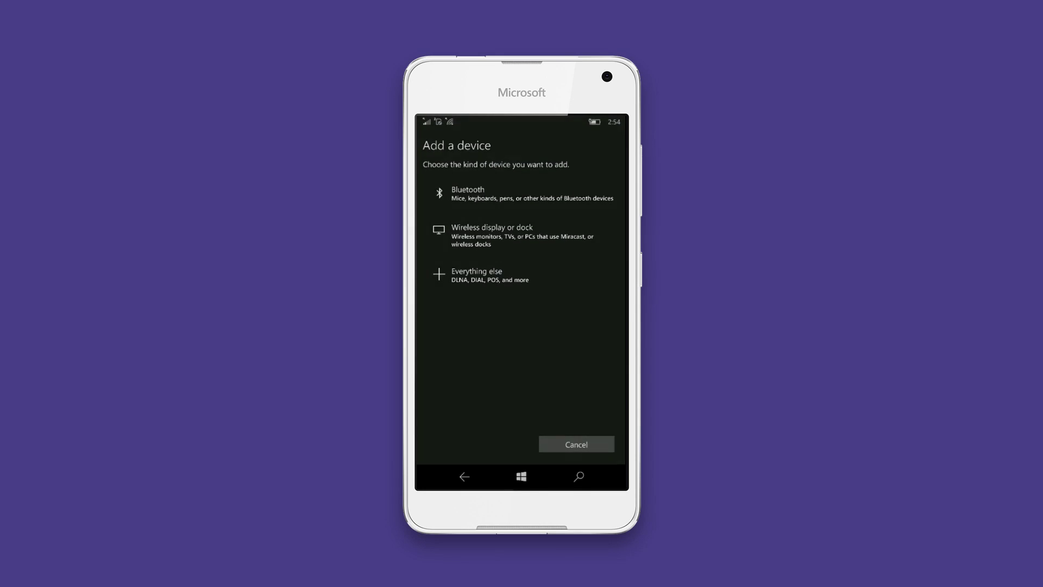